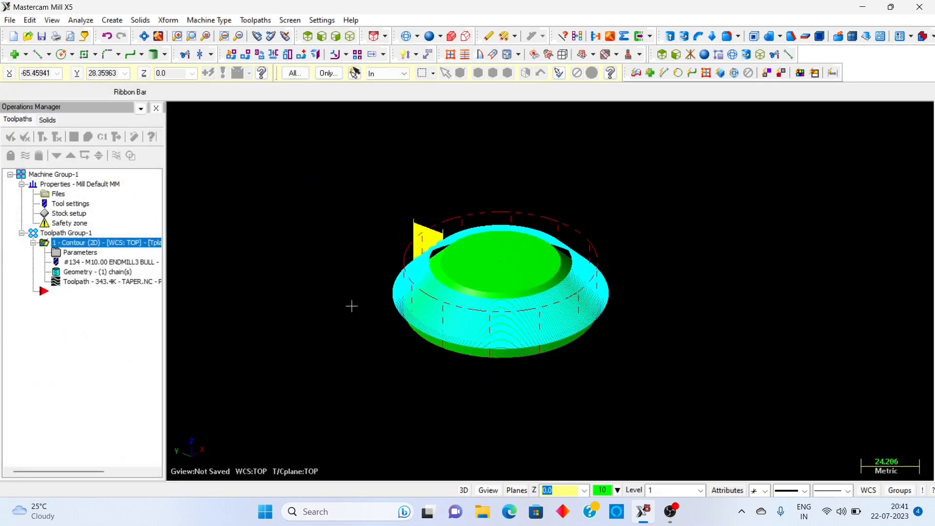
key(alt+2)
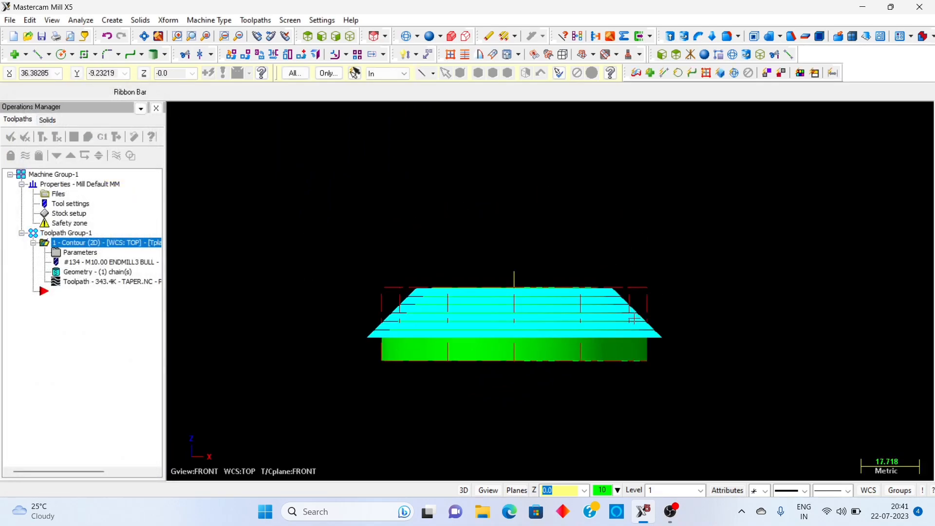
middle_drag(693, 225, 730, 244)
scroll(581, 177, down, 1)
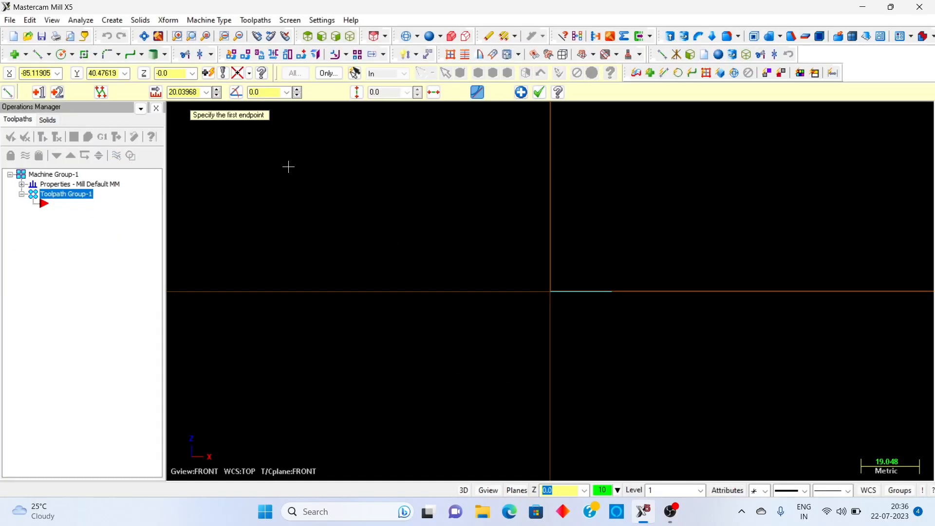
Set the length of the horizontal line from the origin to 25 mm and apply it
click(174, 90)
text(2)
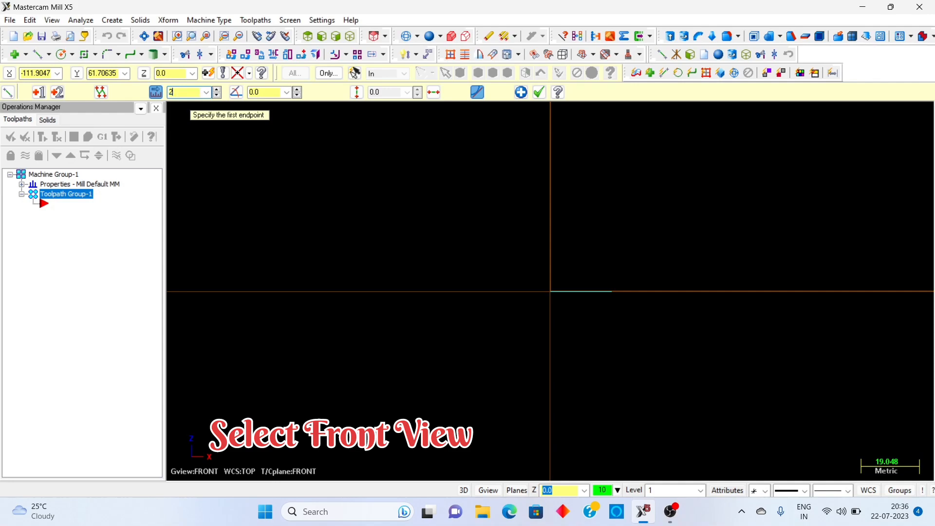
text(5)
key(Return)
click(521, 93)
Draw a downward sloping line about 21.5 mm long from the outer end of the 25 mm line, with its angle set to 315 degrees
click(626, 292)
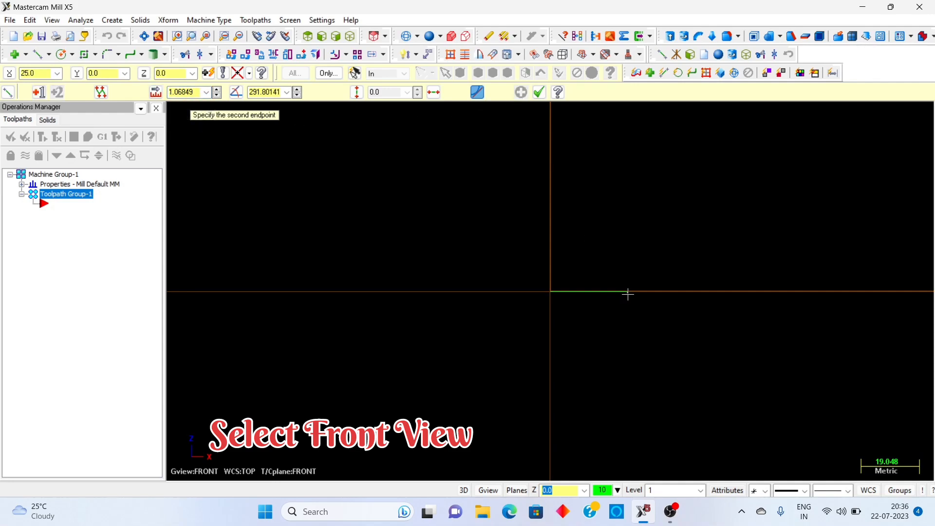
click(677, 334)
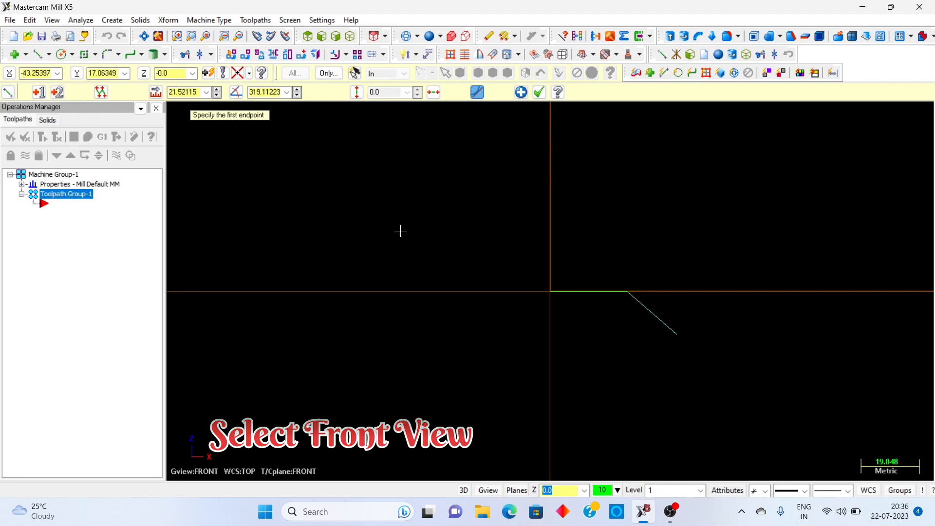
click(272, 93)
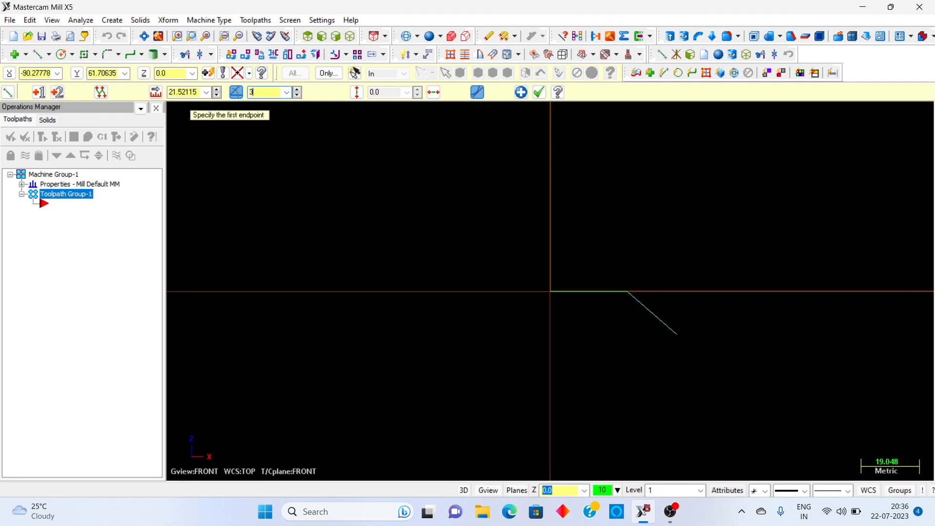
key(Return)
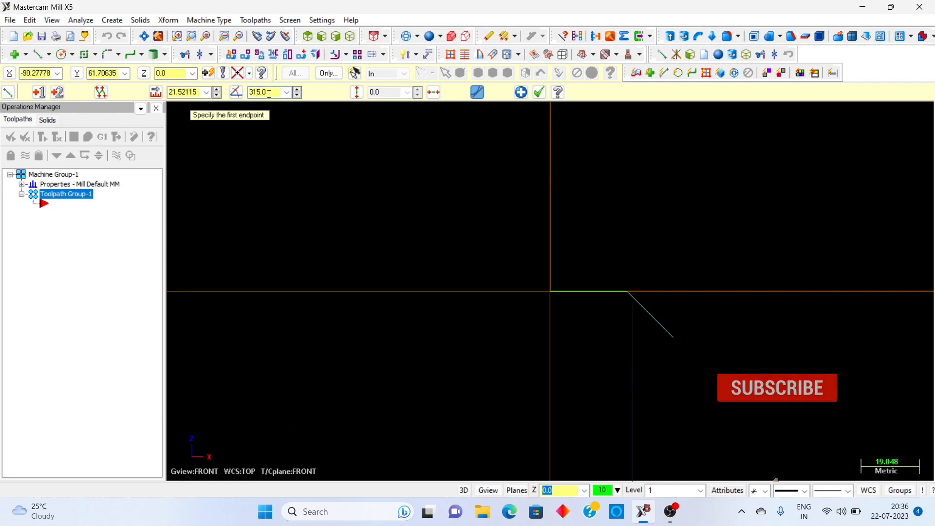
Draw a short vertical line down from the sloping line's end, continued by a horizontal base line running past the vertical axis
click(677, 340)
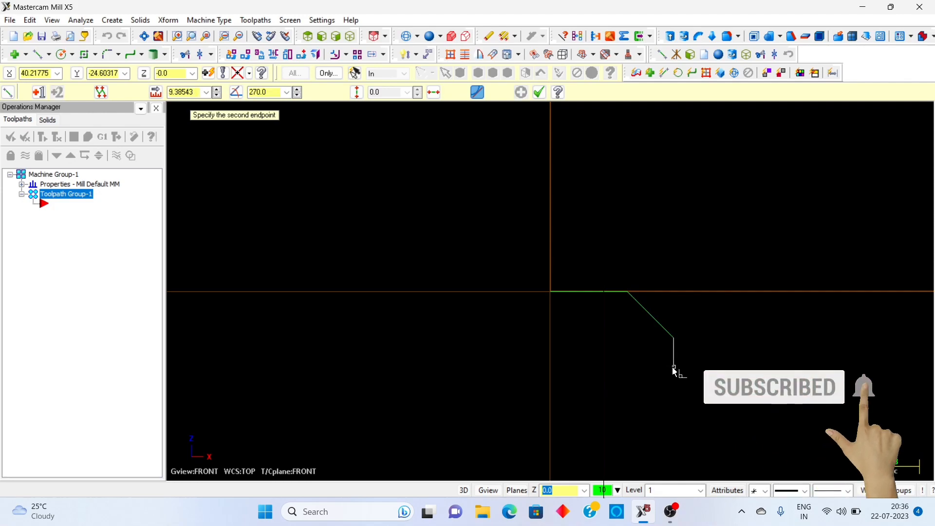
click(674, 360)
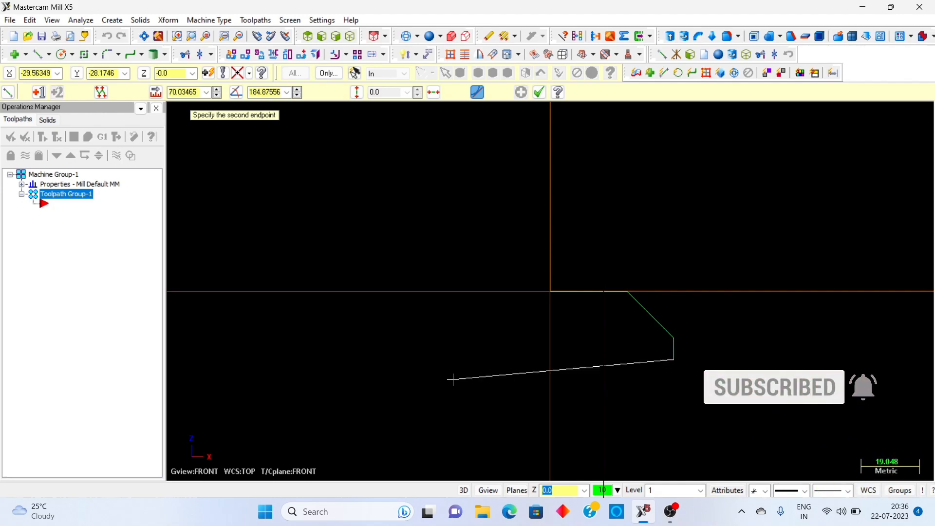
click(450, 361)
Draw a vertical line about 31 mm long down from the origin, crossing the base line, and finish the line command
click(550, 292)
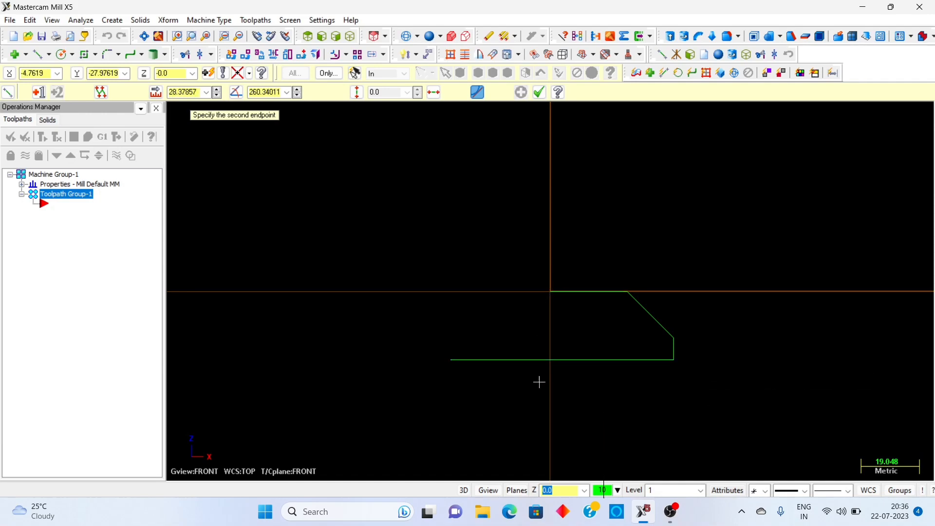
click(548, 386)
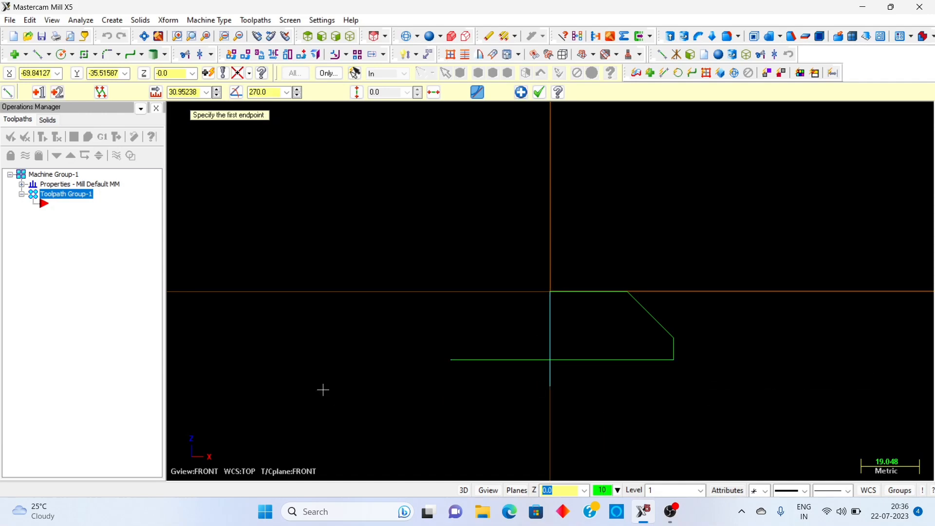
click(540, 93)
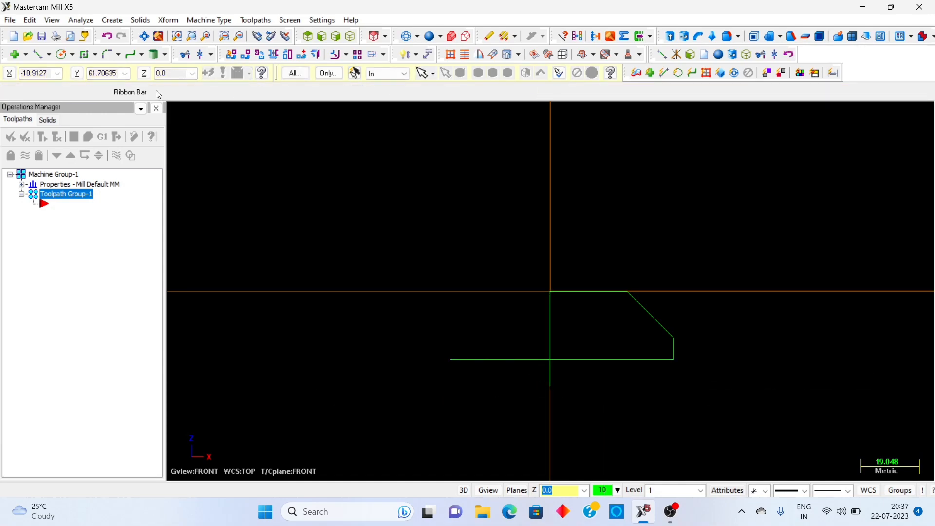
Trim the overhanging ends of the base line and the vertical axis line with Divide/Delete to close the profile
click(184, 55)
click(507, 361)
click(550, 376)
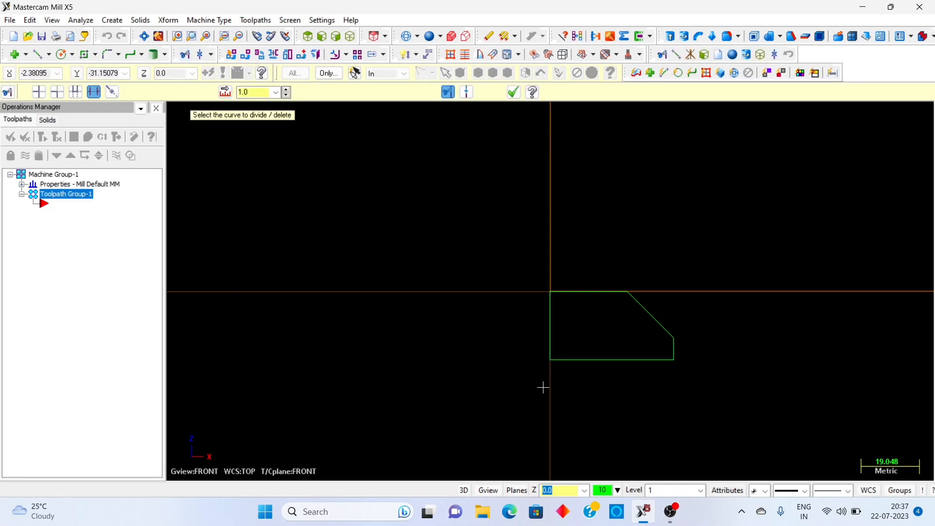
click(512, 92)
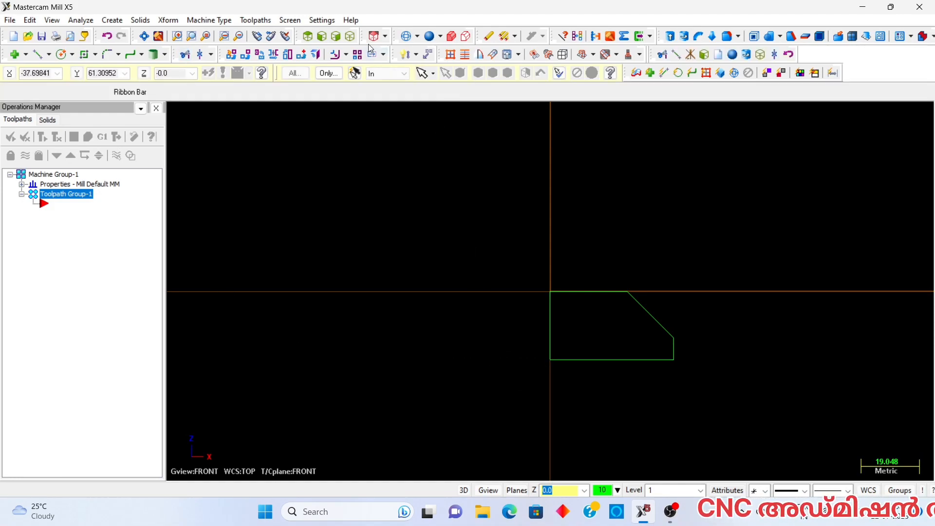
Revolve the closed profile from 0 to 360 degrees about the vertical line at the origin as a new solid body
key(alt+7)
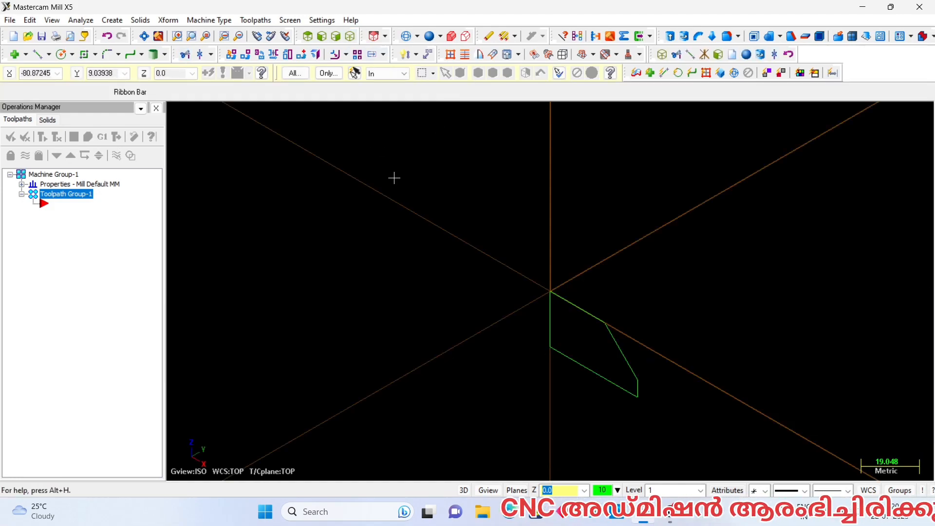
click(140, 20)
click(156, 47)
click(581, 308)
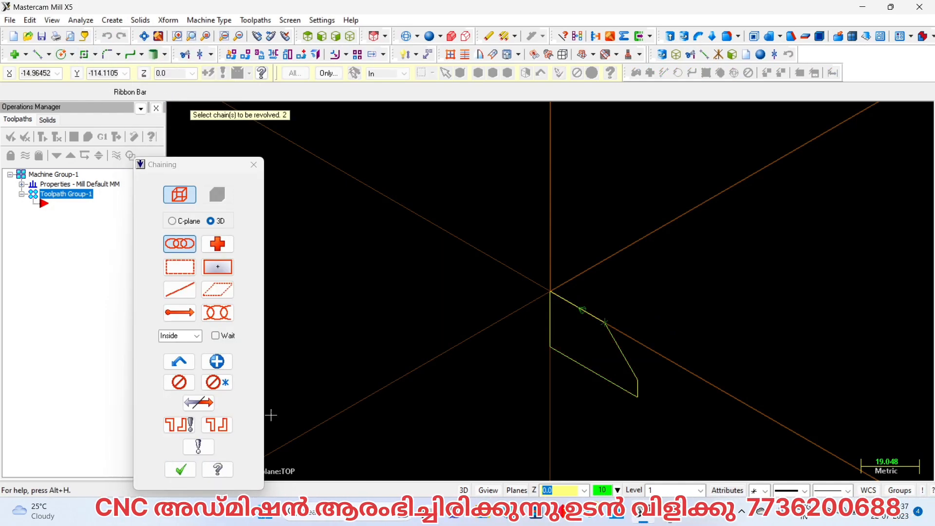
click(183, 470)
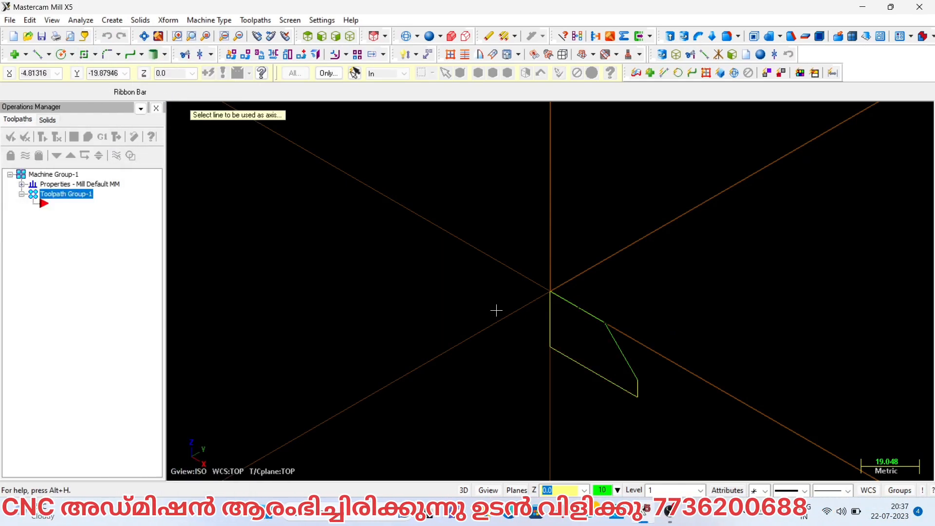
click(550, 320)
click(49, 168)
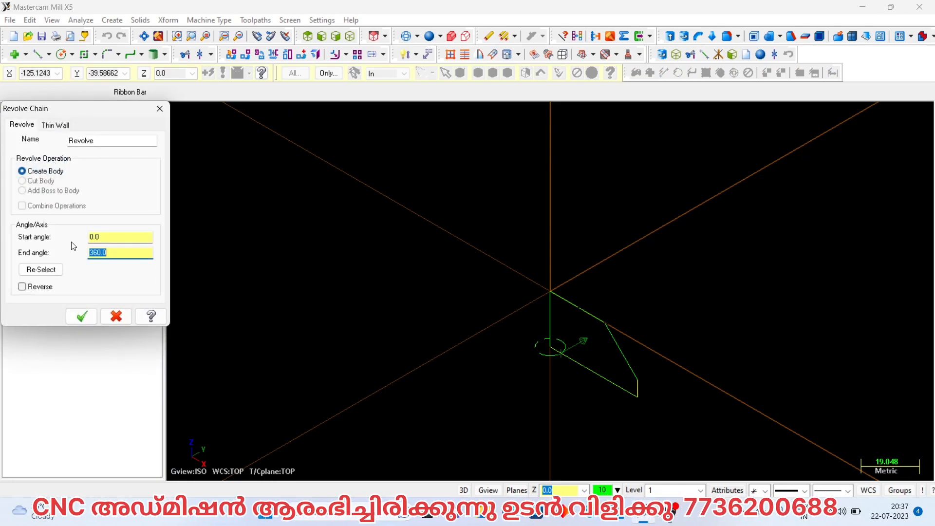
click(82, 318)
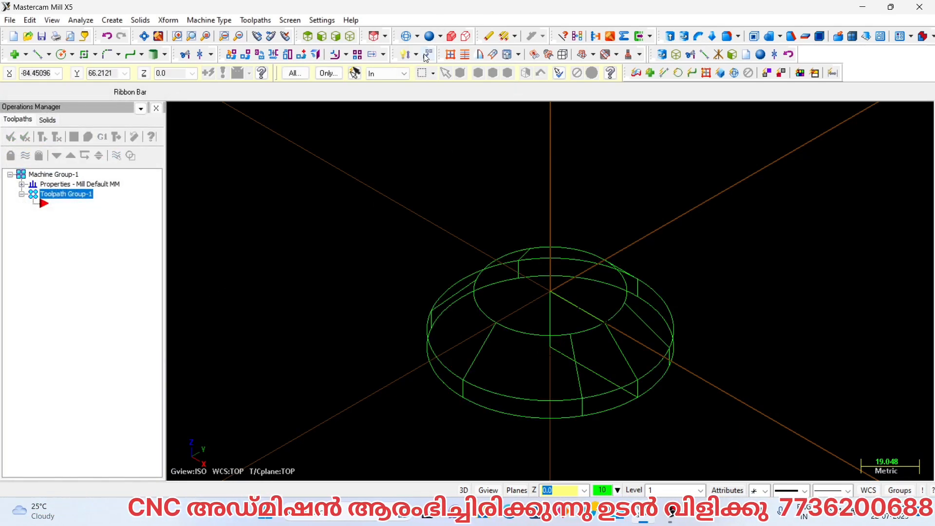
Shade the revolved solid and examine its taper from the top, the front and an angled view
key(alt+s)
middle_drag(520, 316, 481, 254)
key(alt+1)
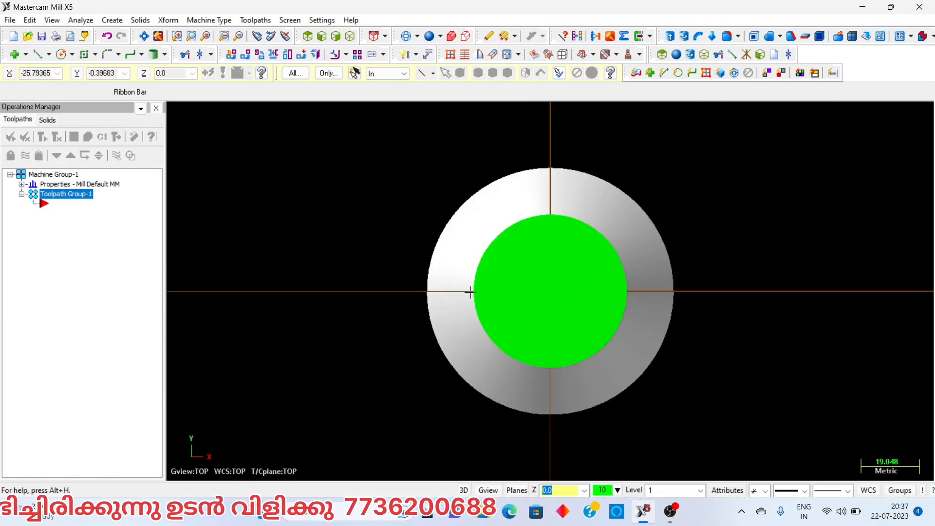
key(alt+2)
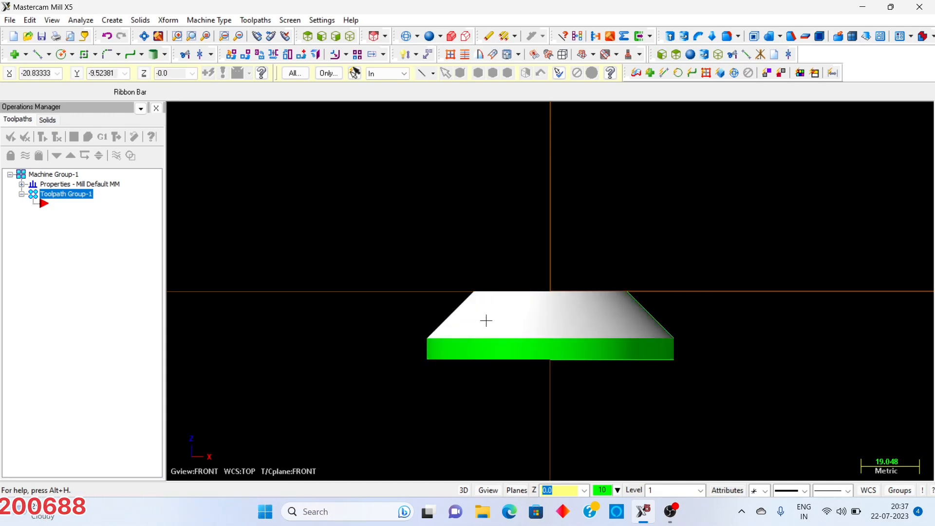
middle_drag(485, 191, 483, 232)
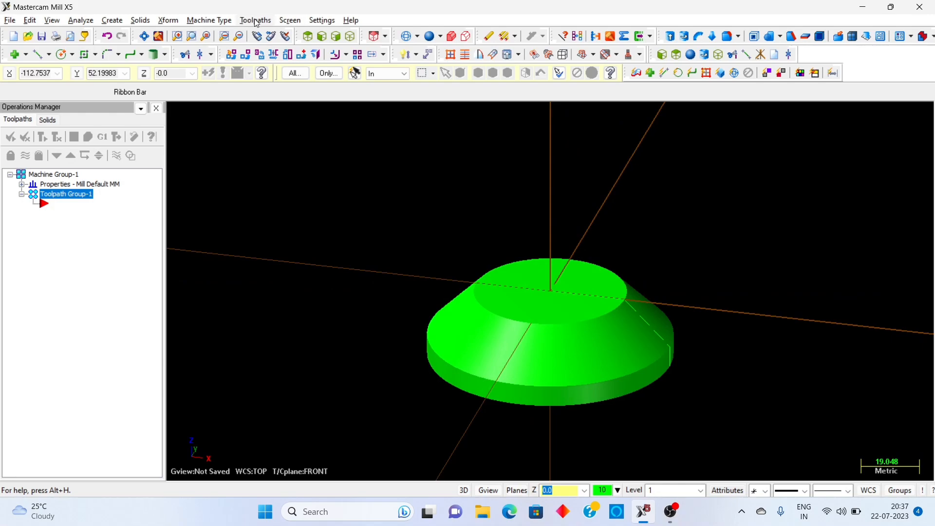
Show the part as wireframe from the top and start a Contour toolpath with the NC name TAPER
key(alt+1)
click(408, 36)
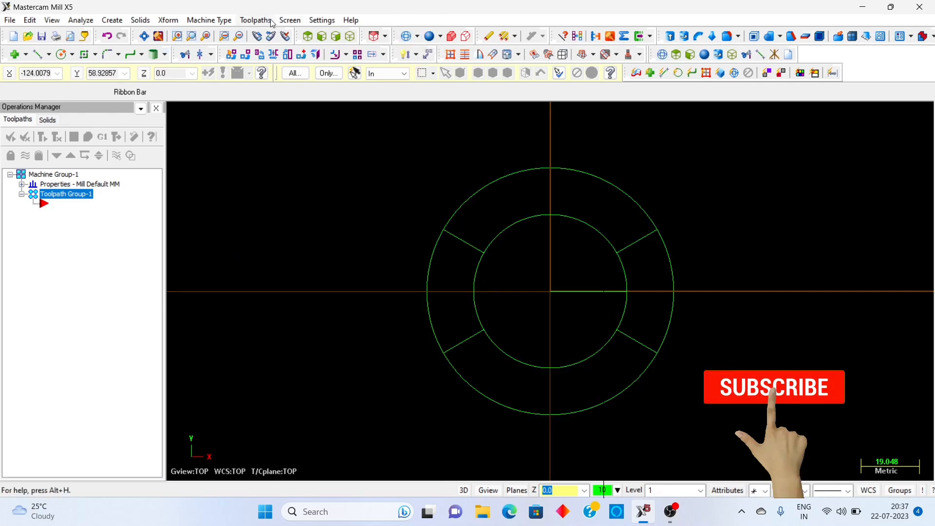
click(255, 20)
click(268, 74)
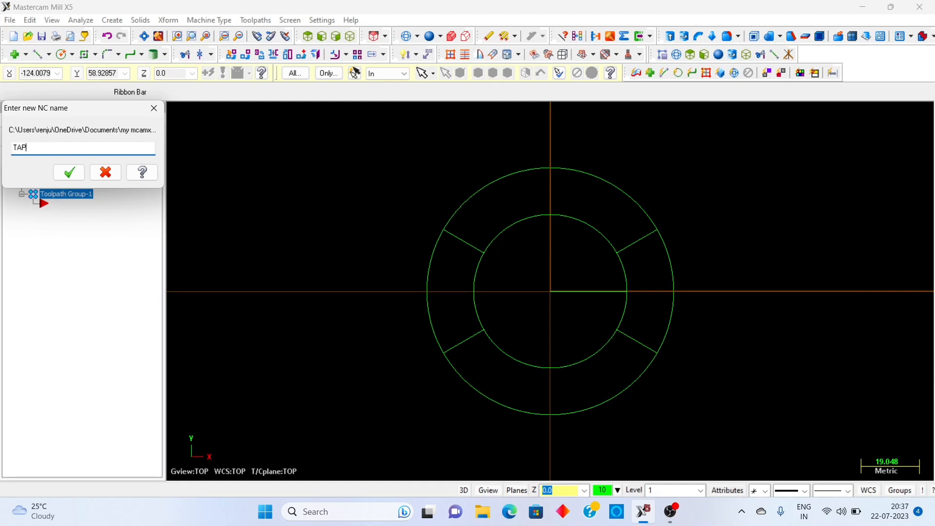
click(70, 172)
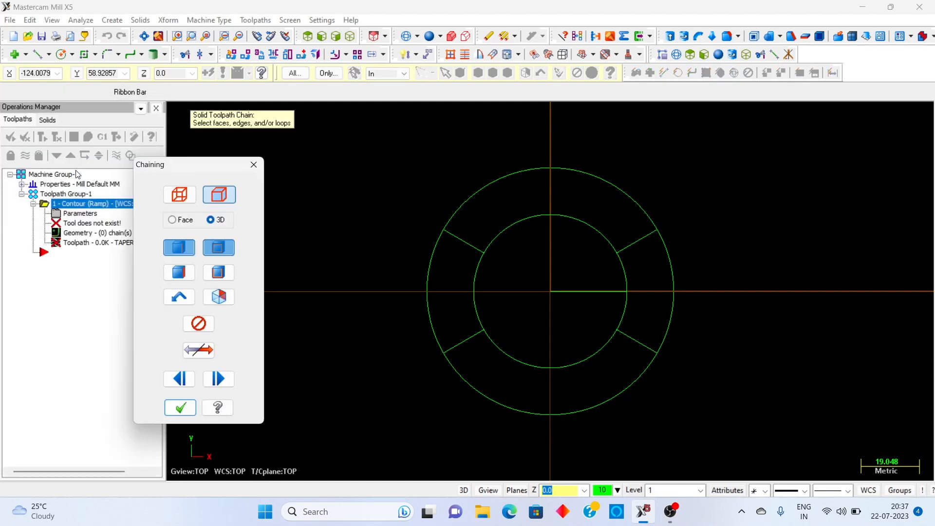
Chain the solid's inner circular top edge in 3D mode for the contour, with the chain direction reversed
click(178, 201)
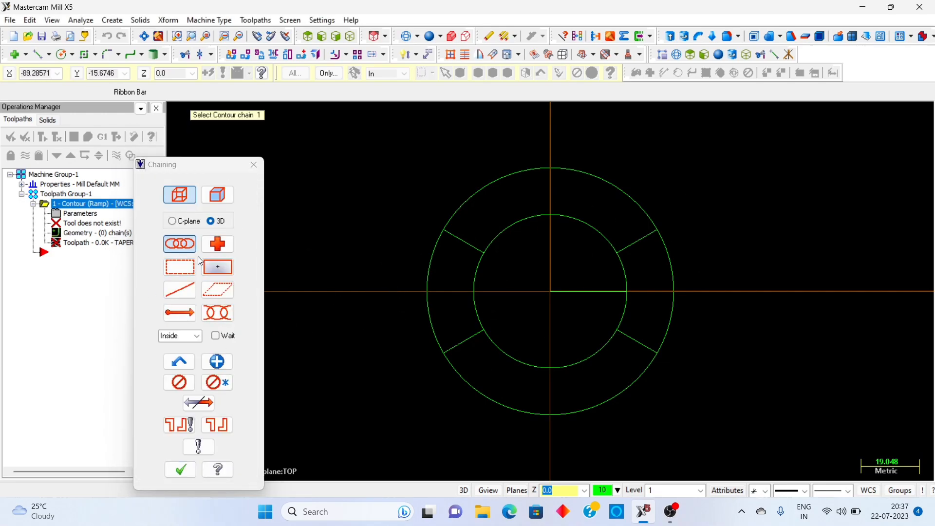
click(212, 198)
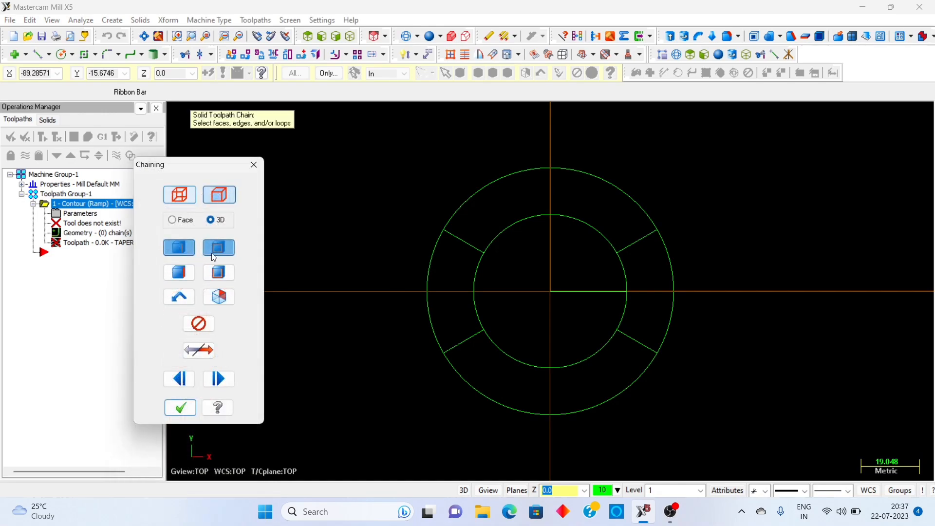
click(468, 302)
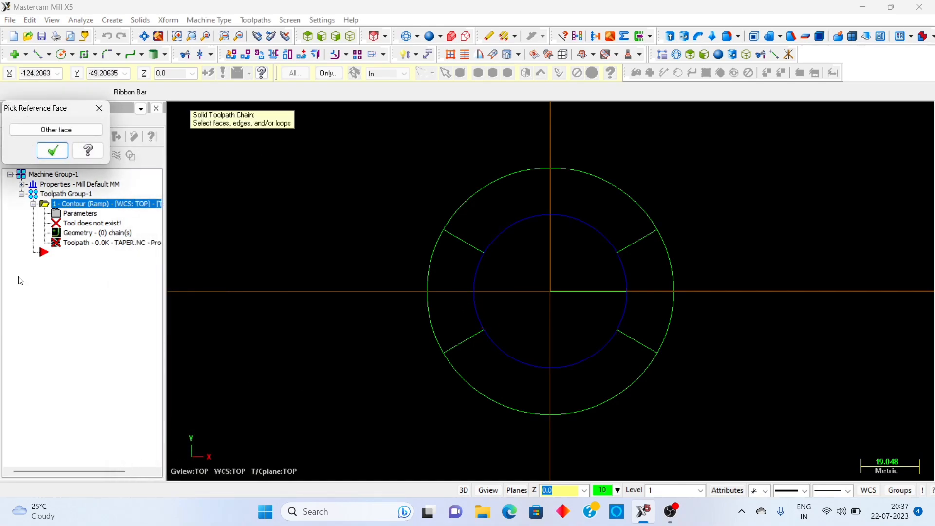
click(53, 151)
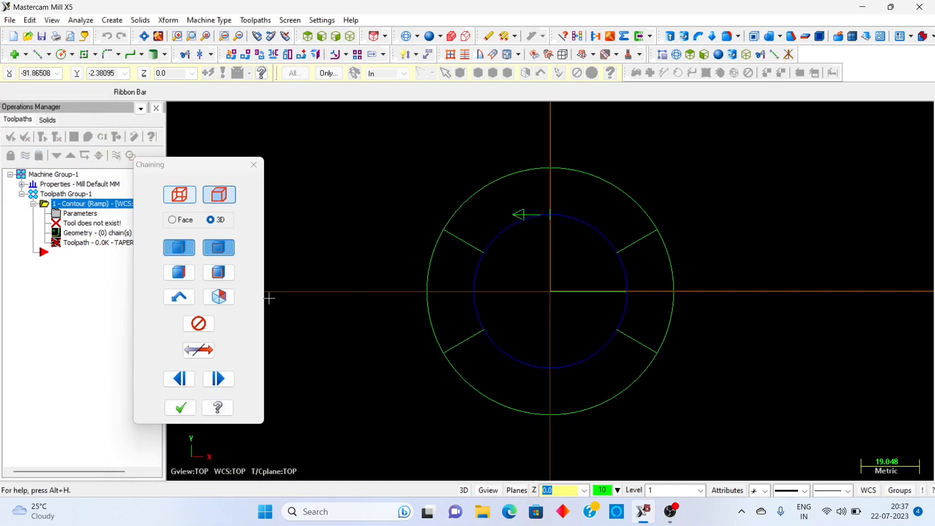
click(198, 350)
click(181, 407)
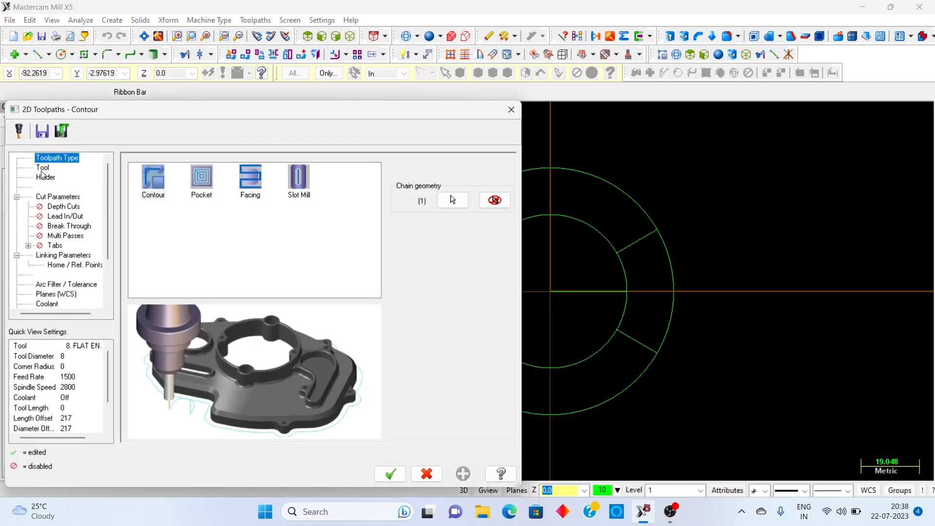
Assign the 12 mm flat endmill from the tool library, set feed rate 1500 and spindle speed 2600, and edit the plunge rate
click(42, 168)
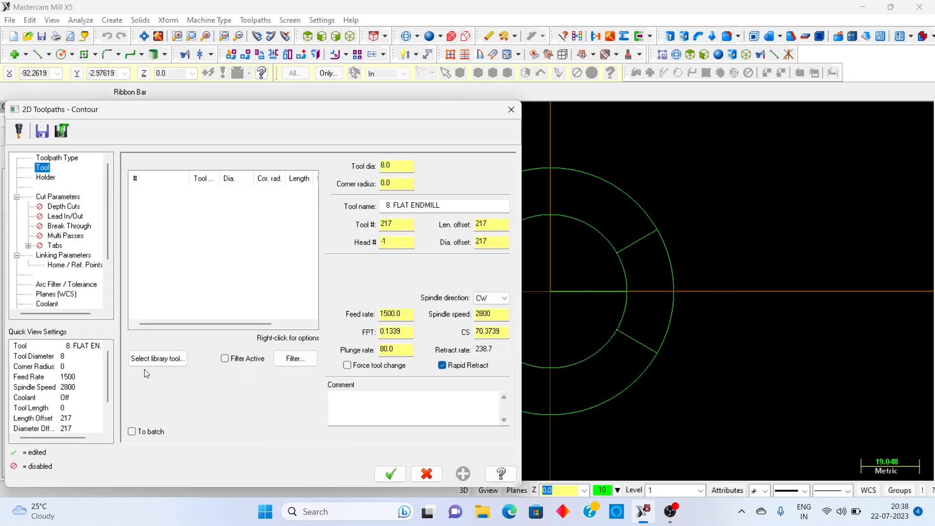
click(158, 358)
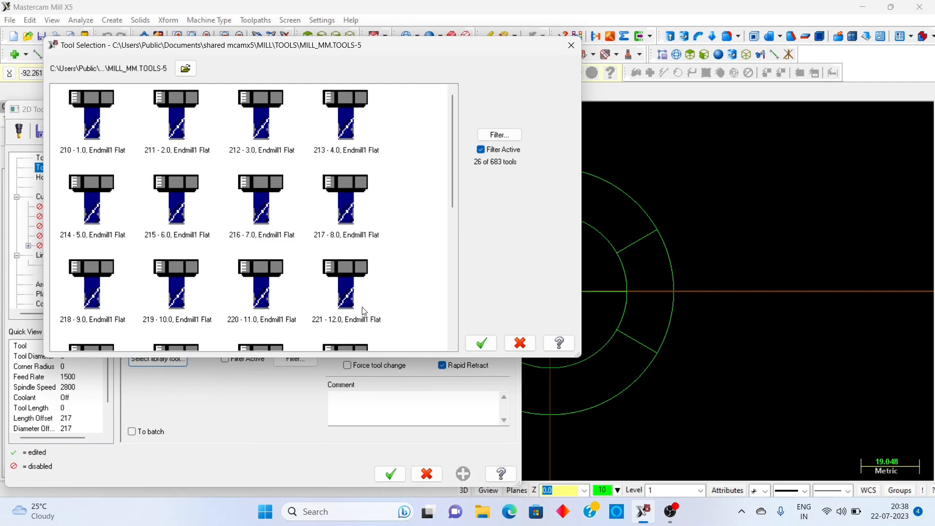
click(362, 310)
click(481, 344)
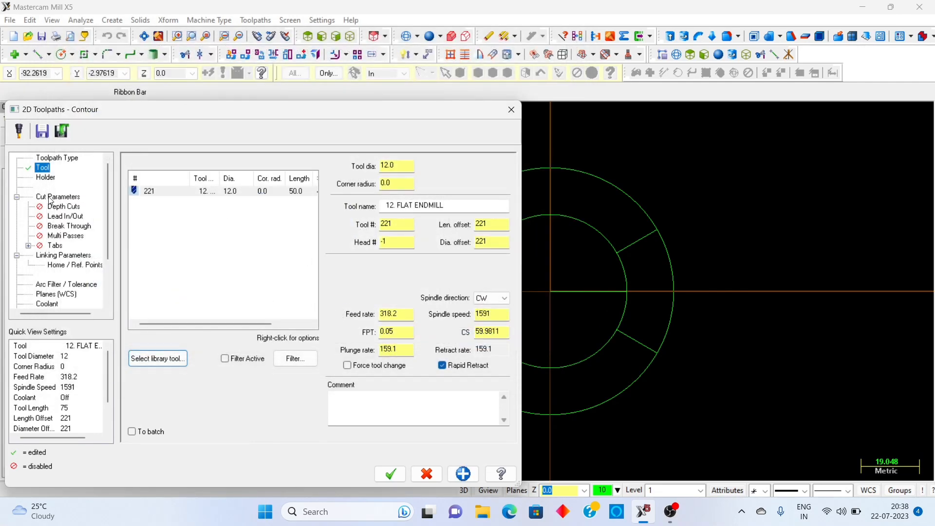
double_click(410, 314)
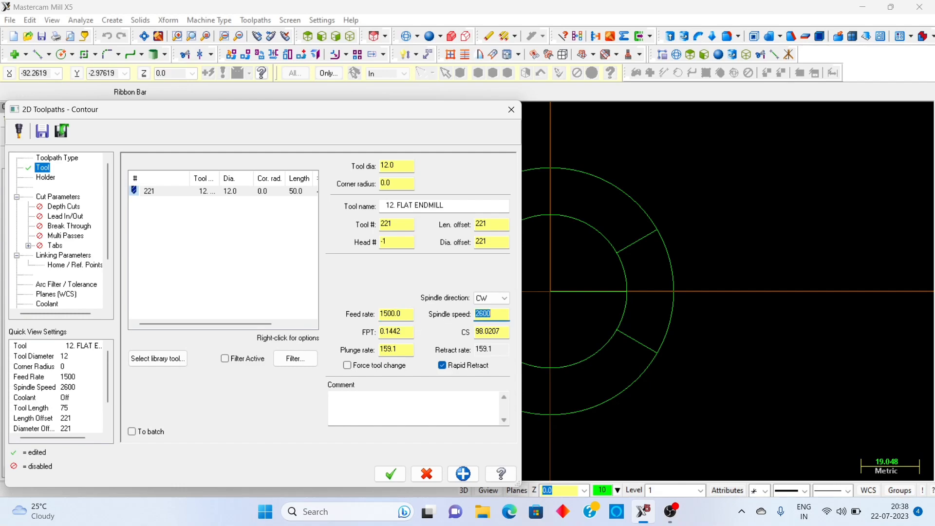
double_click(401, 346)
Set the contour type to 2D in the toolpath's cut parameters
click(56, 197)
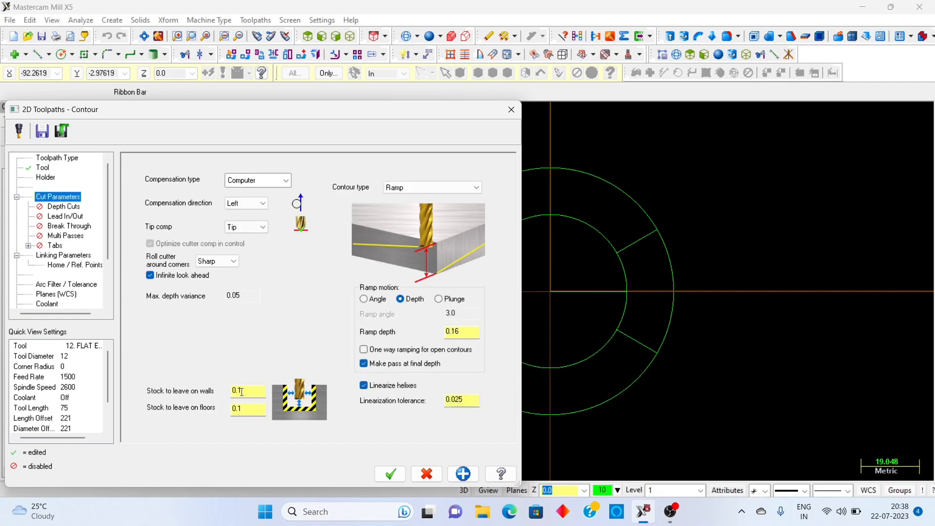
click(459, 189)
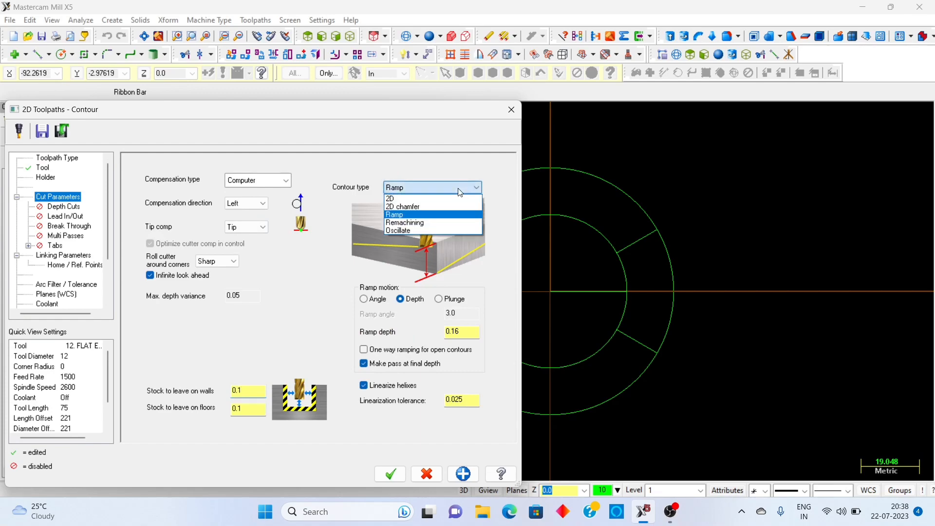
click(423, 199)
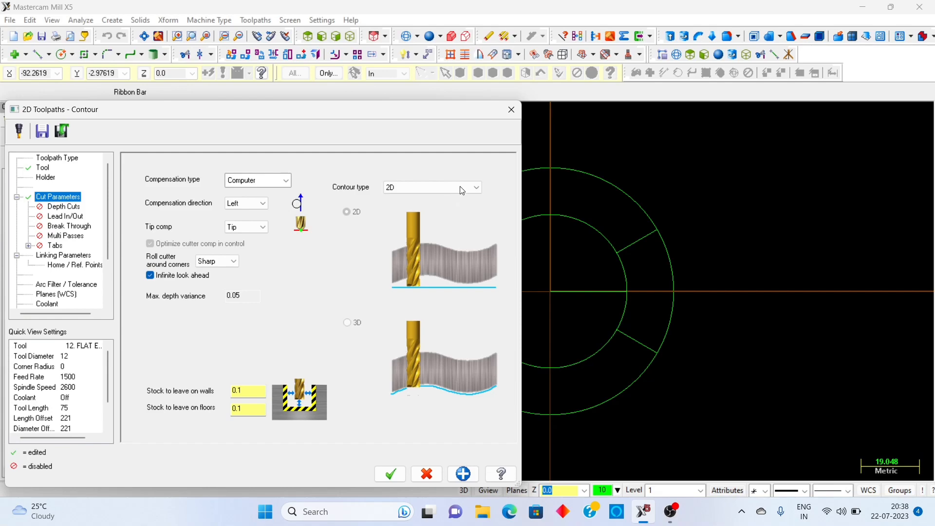
Enable depth cuts with tapered walls at a 45-degree taper angle and apply the parameters
click(64, 206)
click(171, 195)
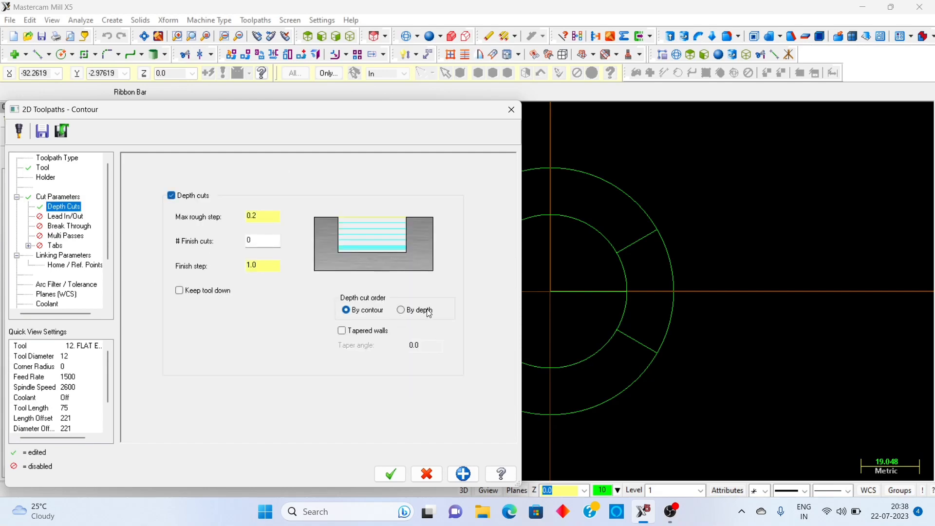
click(342, 330)
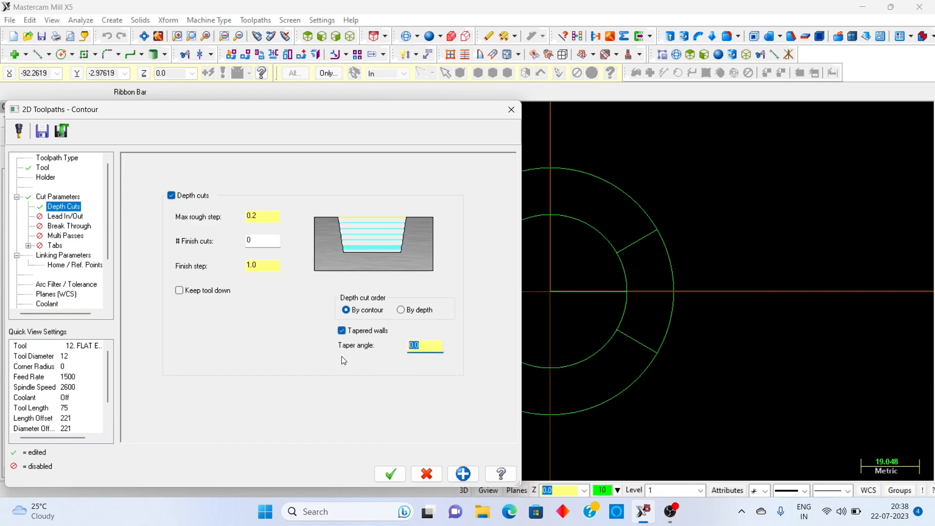
text(45)
key(Return)
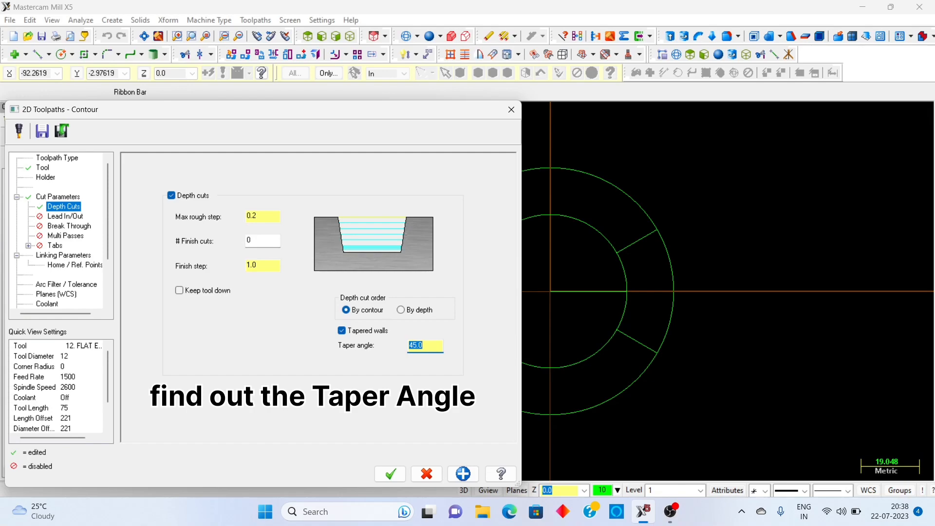
click(465, 473)
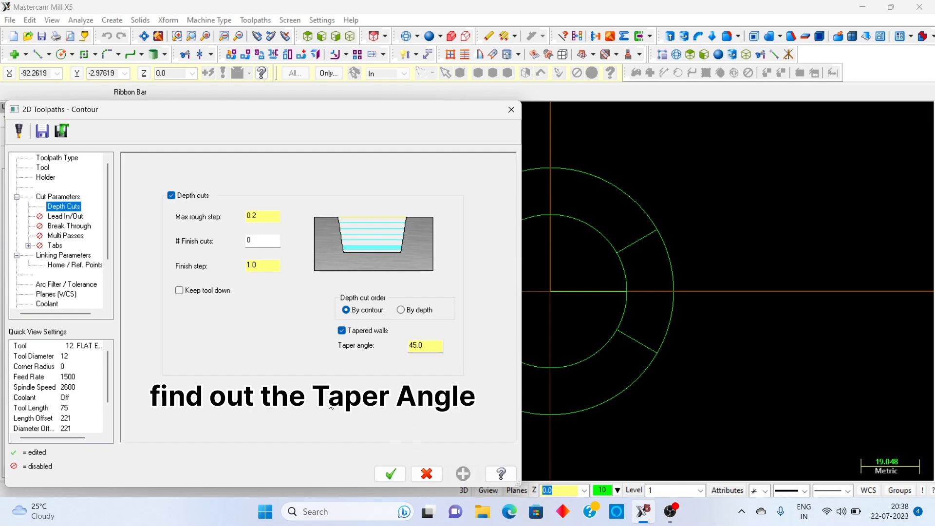
Set the contour's absolute depth to -15.21775 by picking the taper's lower end on the wireframe, and generate the toolpath
click(86, 256)
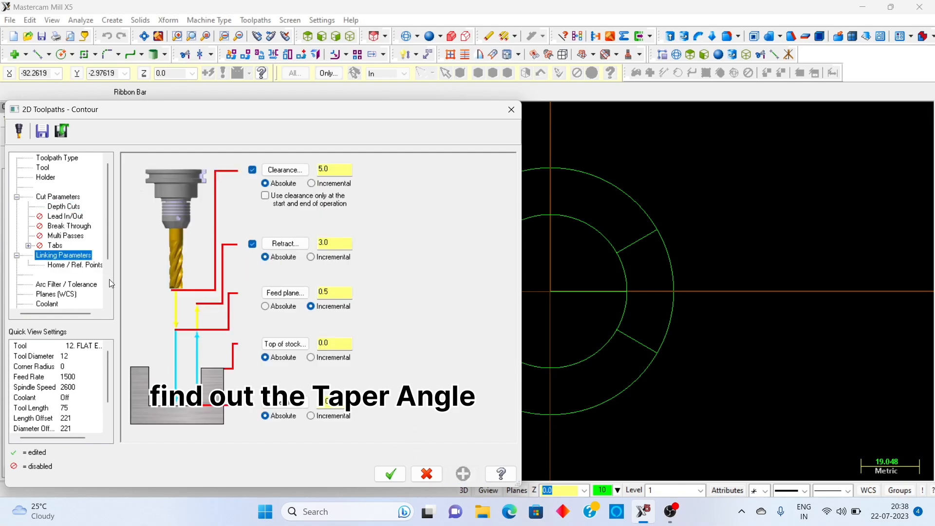
click(283, 405)
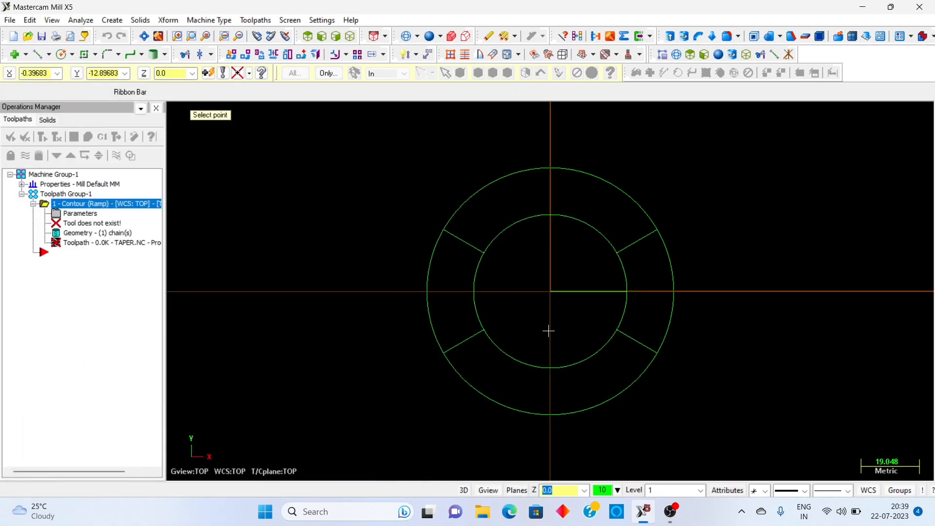
mouse_move(549, 330)
middle_down()
mouse_move(592, 273)
mouse_move(602, 285)
middle_up()
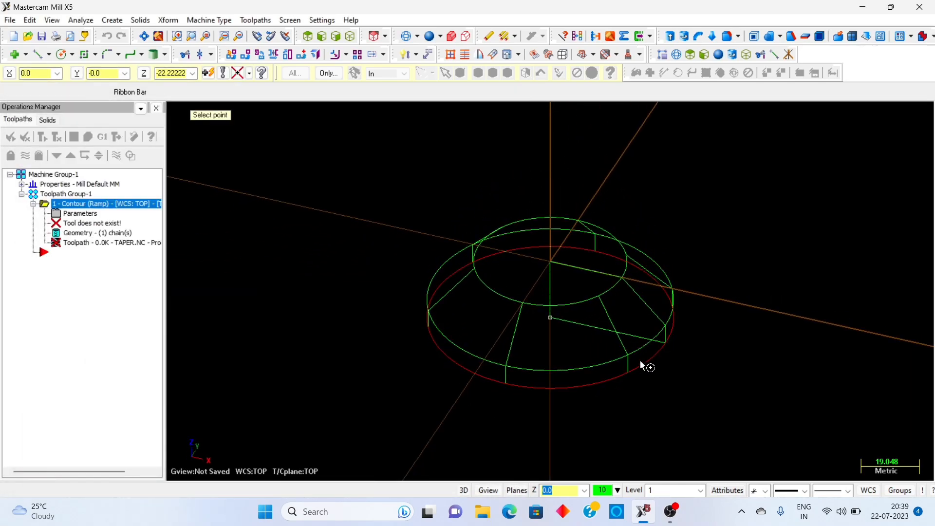
click(665, 327)
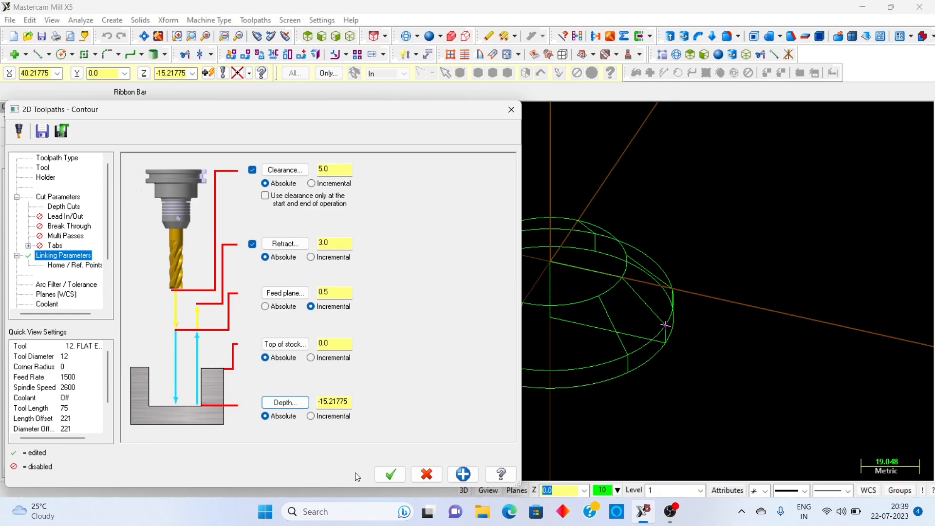
click(390, 474)
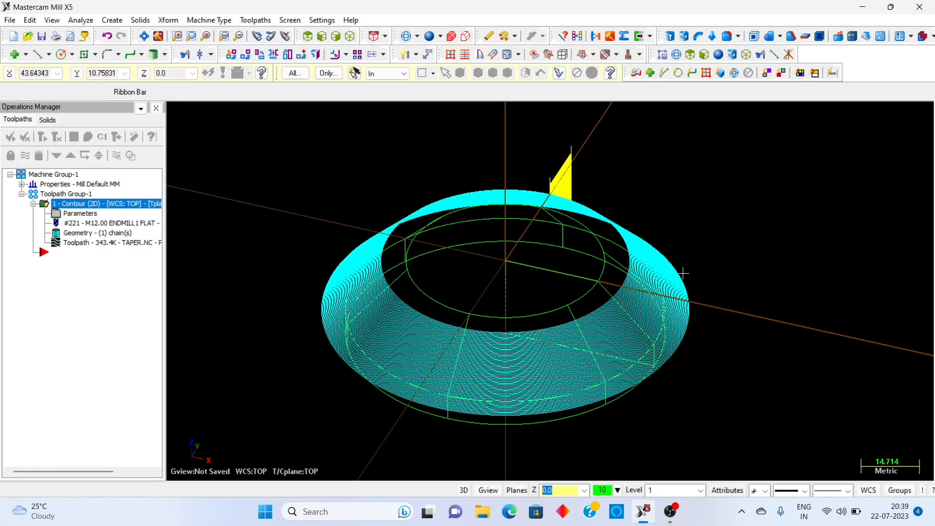
Backplot the tapered contour toolpath, watching the tool motion from the top and from the side
middle_drag(697, 291, 605, 243)
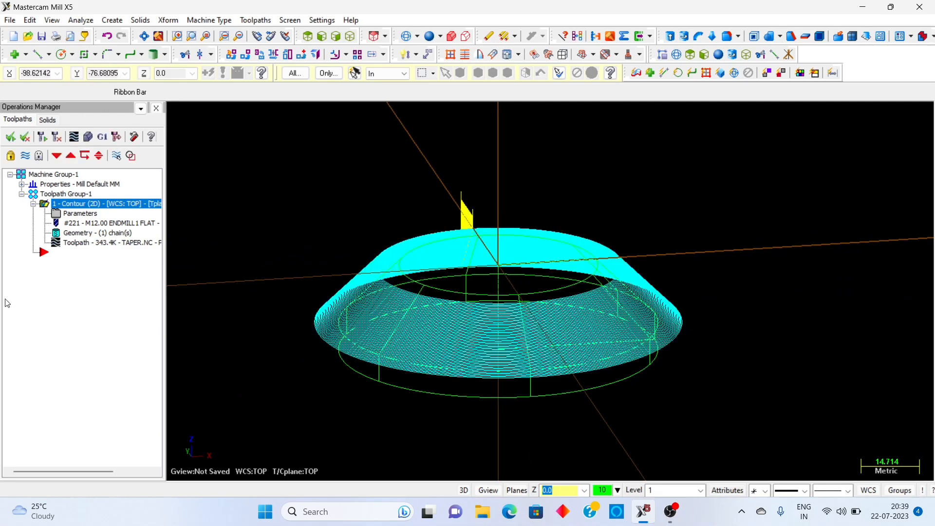
key(alt+2)
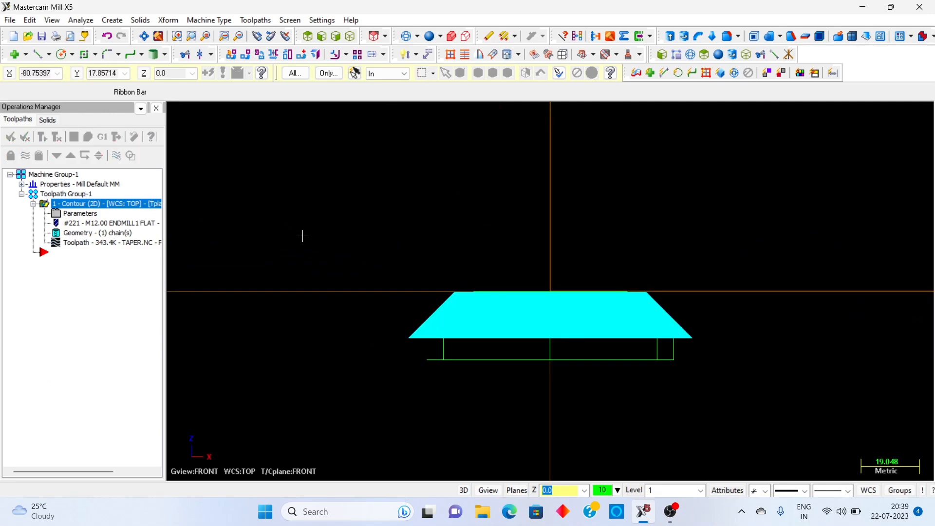
mouse_move(634, 224)
middle_down()
mouse_move(647, 215)
mouse_move(643, 234)
middle_up()
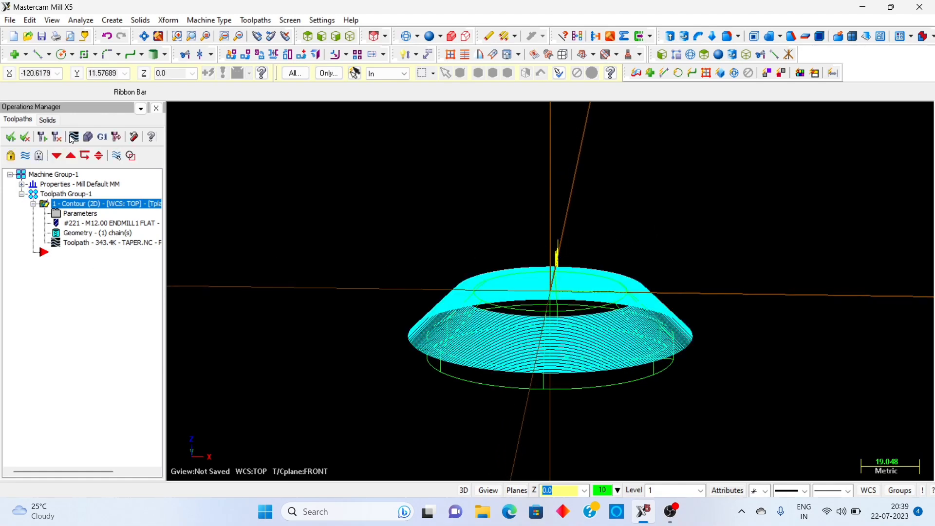
click(73, 137)
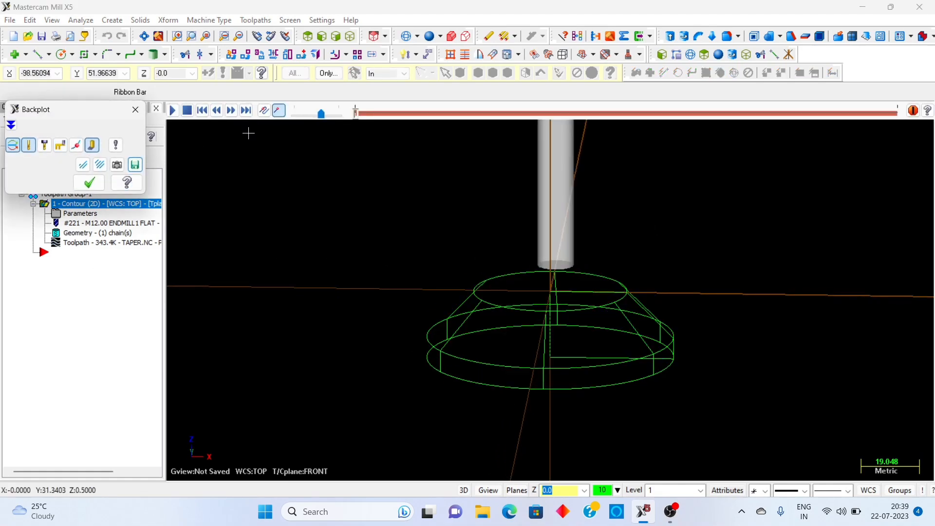
key(alt+1)
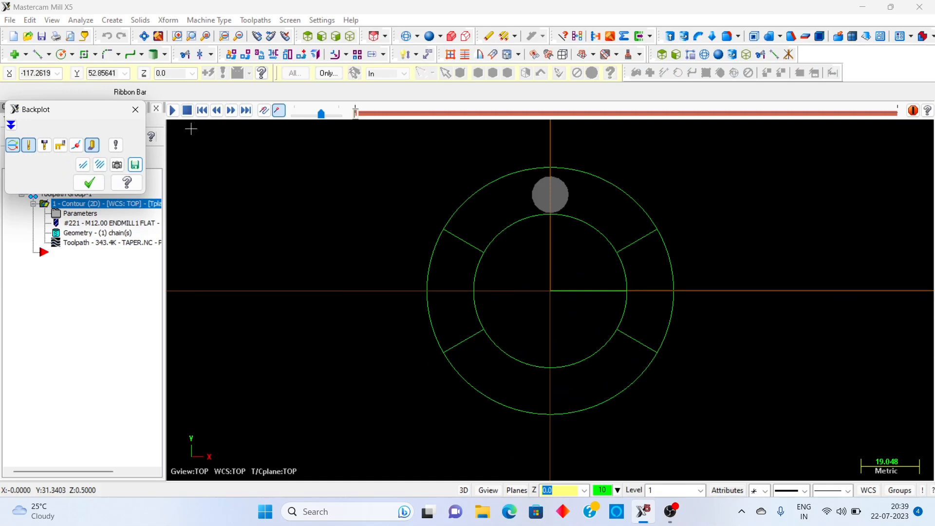
click(173, 110)
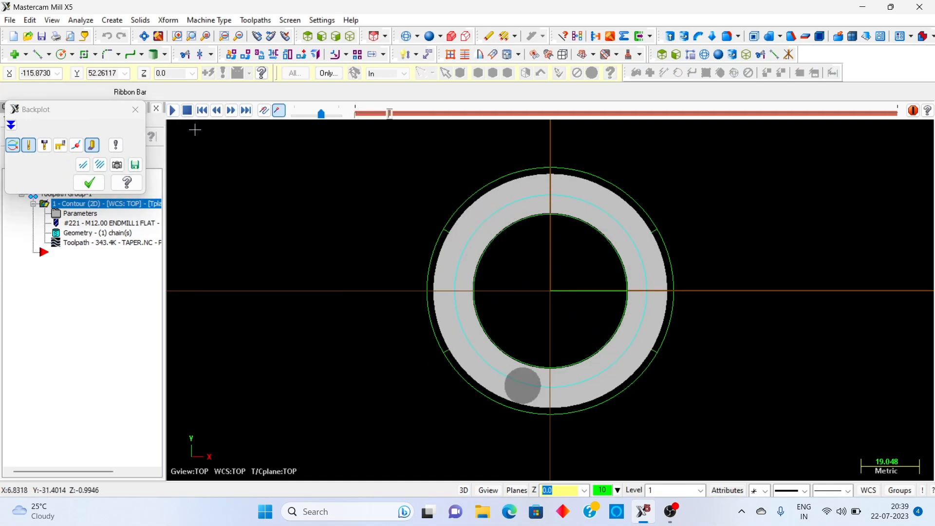
scroll(472, 256, up, 5)
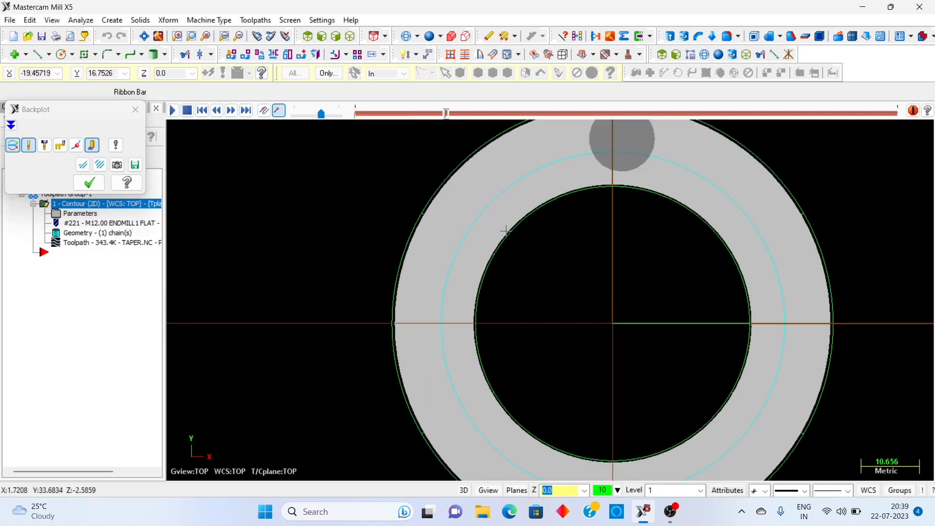
scroll(521, 233, down, 5)
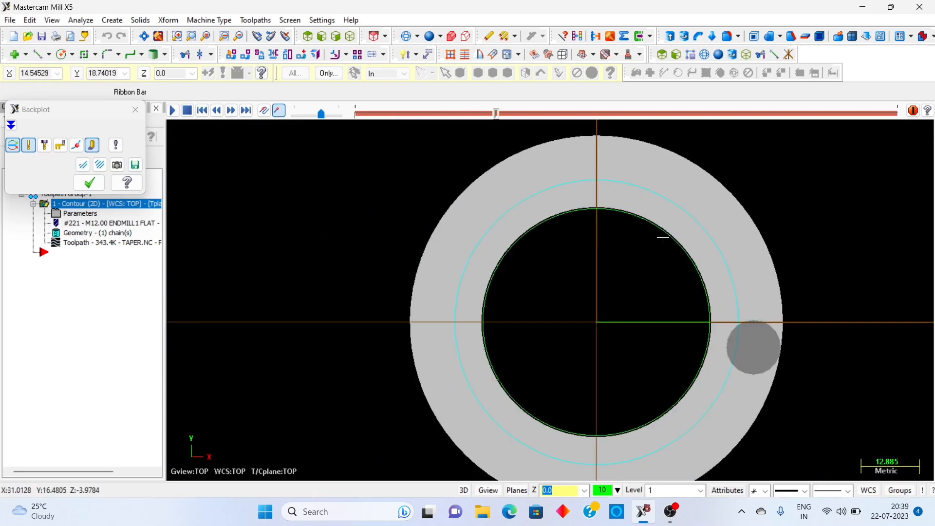
middle_drag(664, 235, 697, 132)
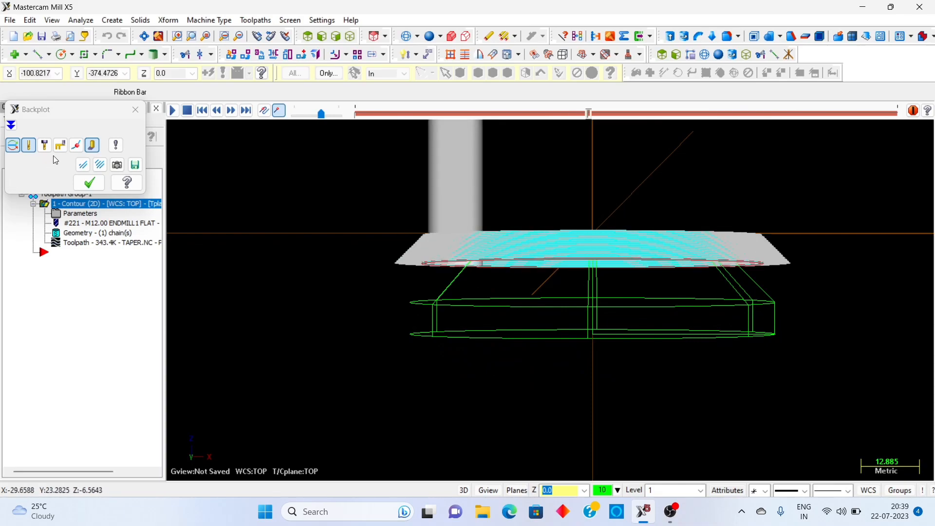
Turn off the backplot's swept tool display and shade the solid to compare it with the tool motion
click(90, 146)
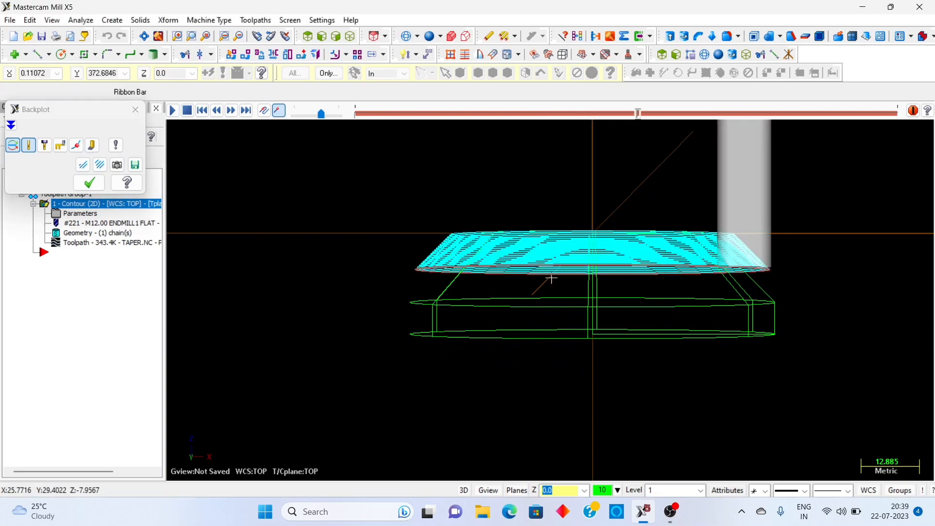
middle_drag(404, 227, 535, 241)
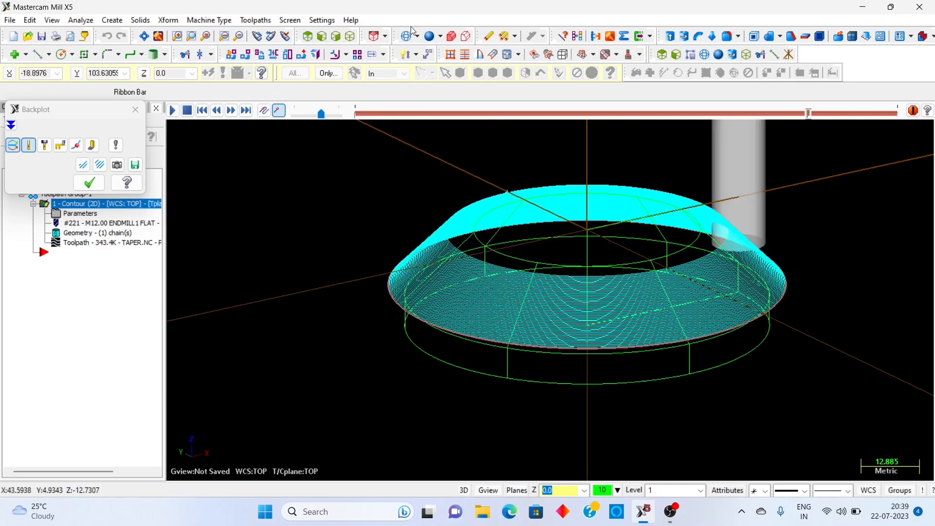
click(430, 39)
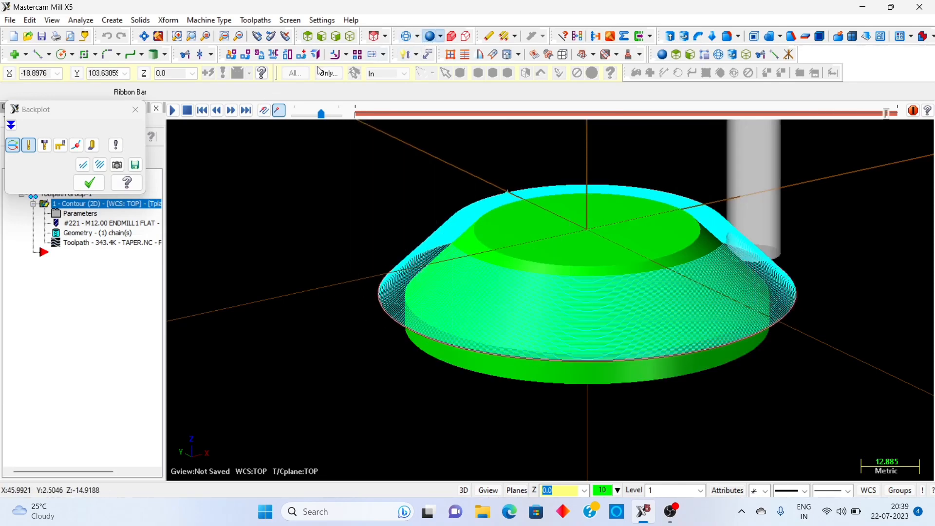
click(135, 109)
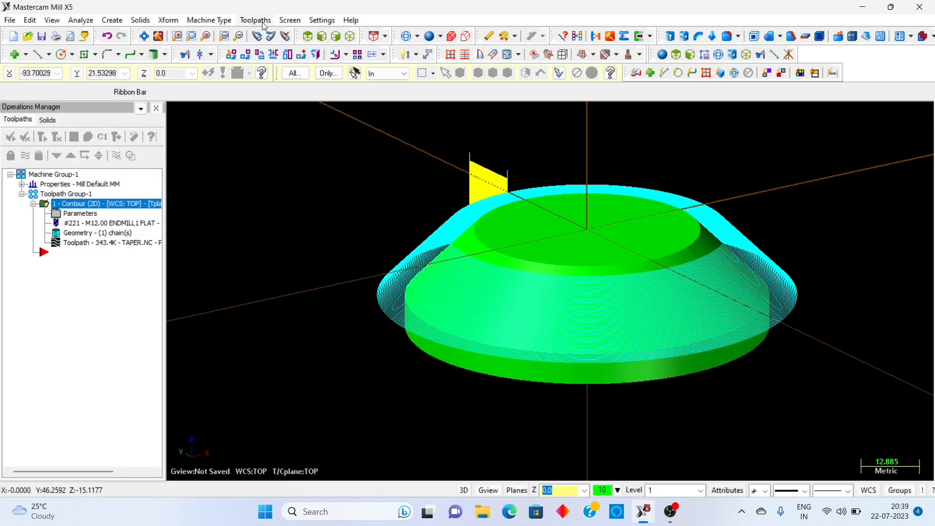
Examine how the toolpath follows the shaded solid's taper from several angles, the front and the top
middle_drag(411, 153, 641, 270)
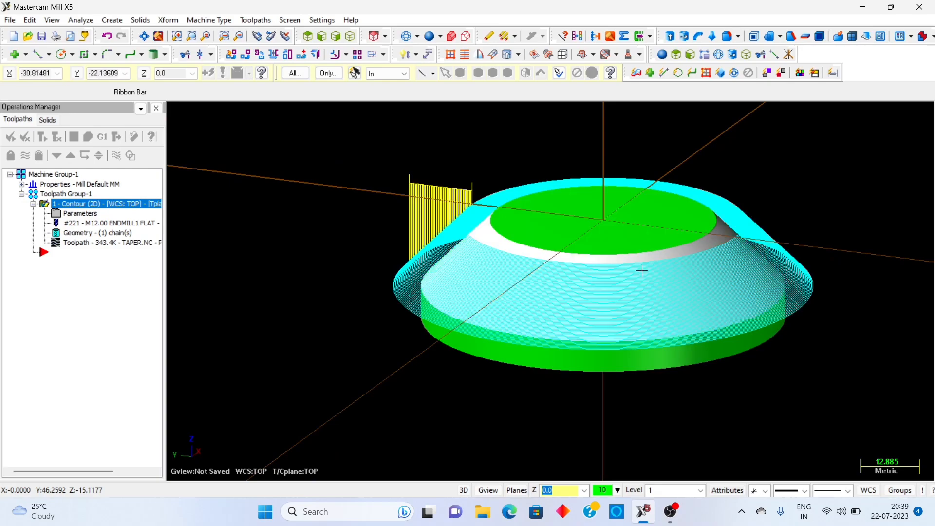
scroll(678, 305, down, 3)
middle_drag(725, 282, 590, 285)
scroll(392, 328, down, 4)
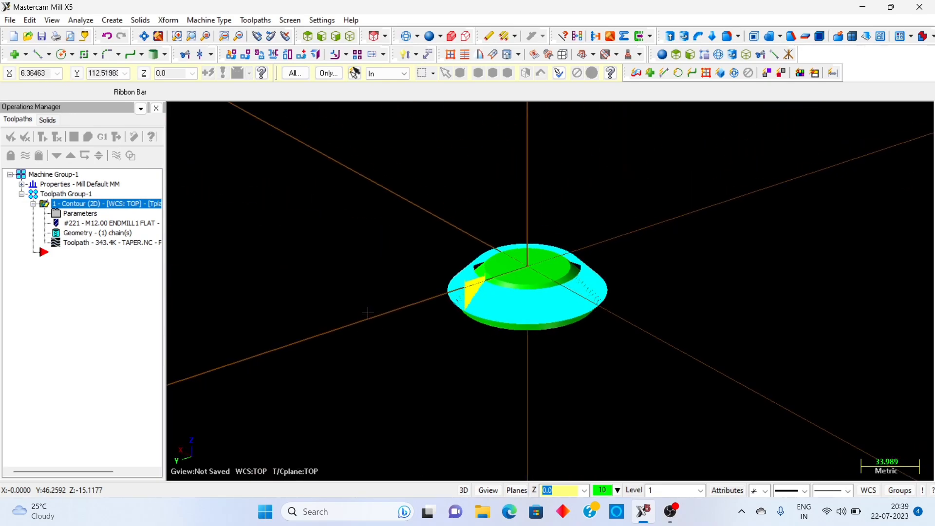
scroll(528, 288, up, 5)
middle_drag(528, 288, 583, 257)
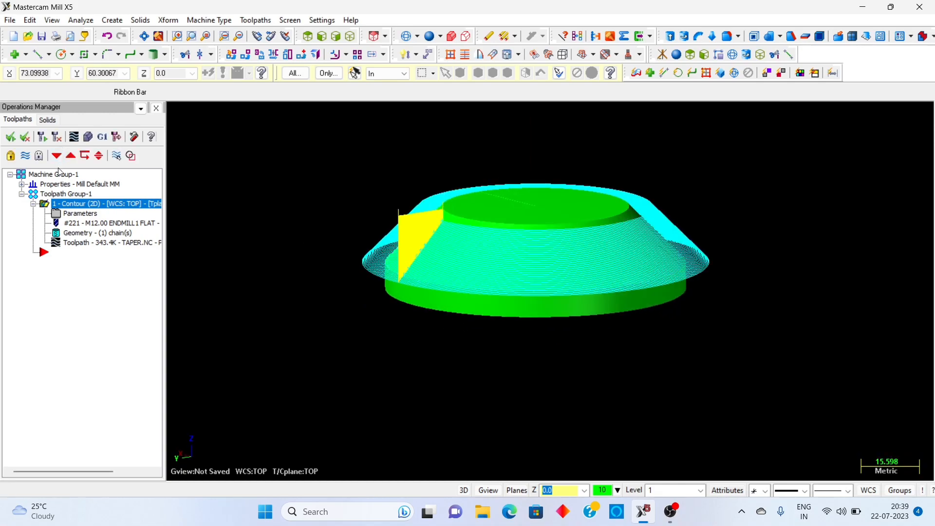
key(alt+2)
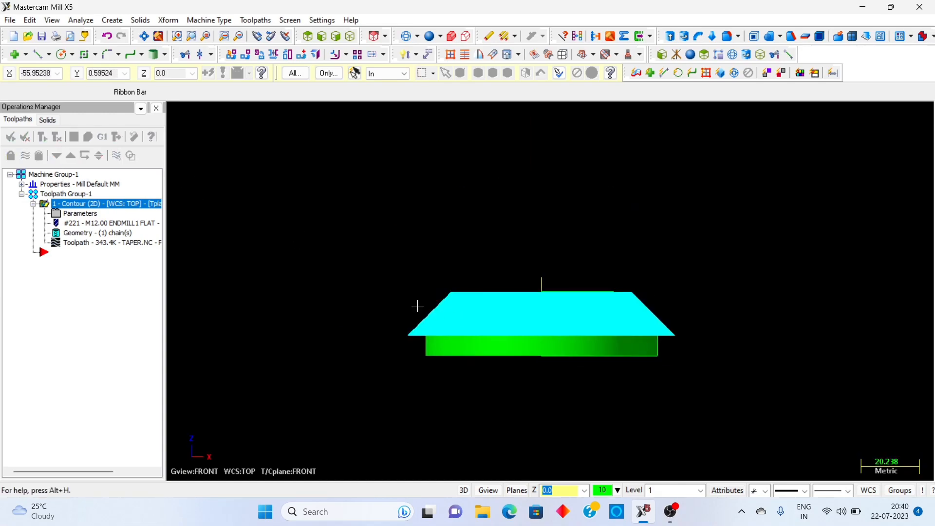
key(alt+1)
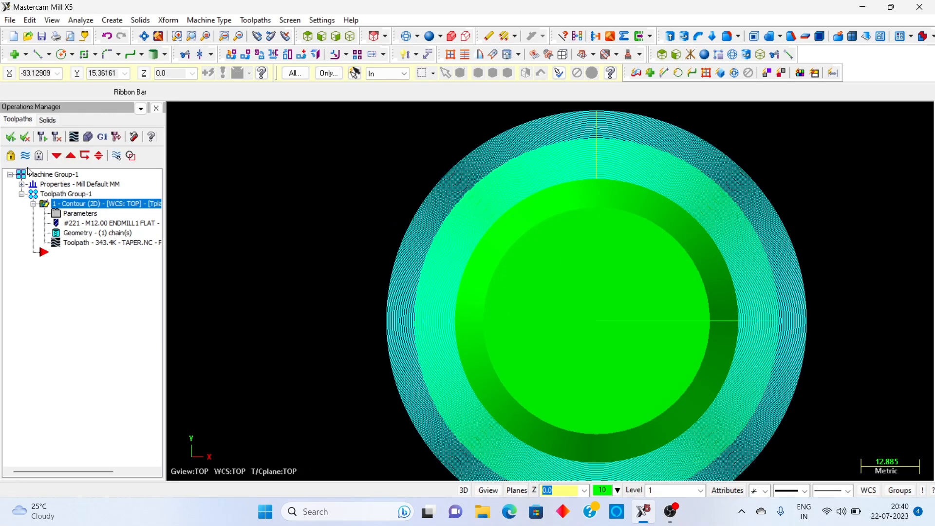
Define the machine group's stock as a cylinder along the Z axis, sized from all solids
click(22, 184)
click(61, 216)
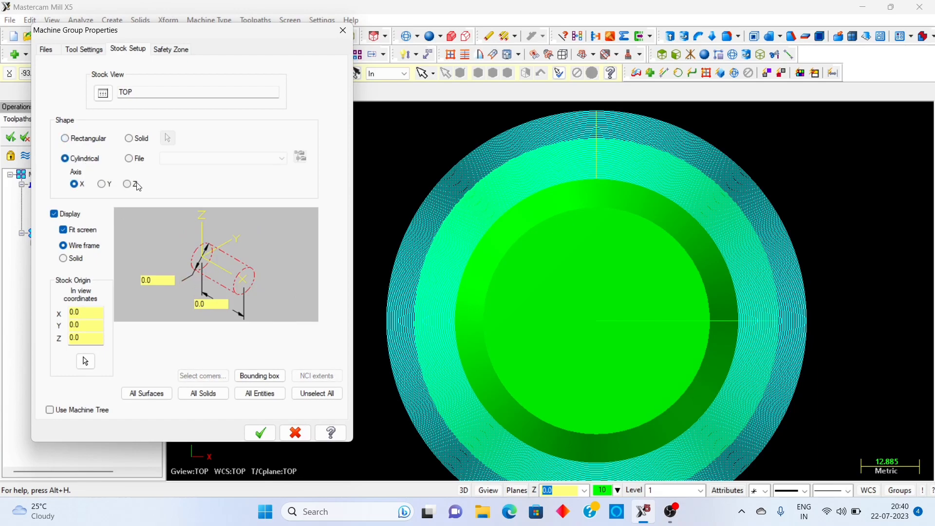
click(129, 185)
click(215, 394)
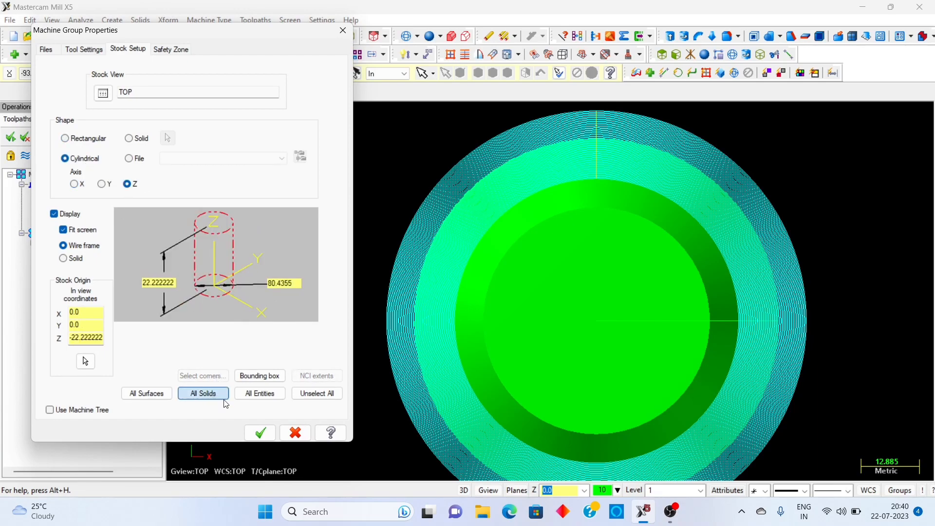
click(260, 433)
scroll(409, 279, down, 2)
middle_drag(544, 302, 534, 226)
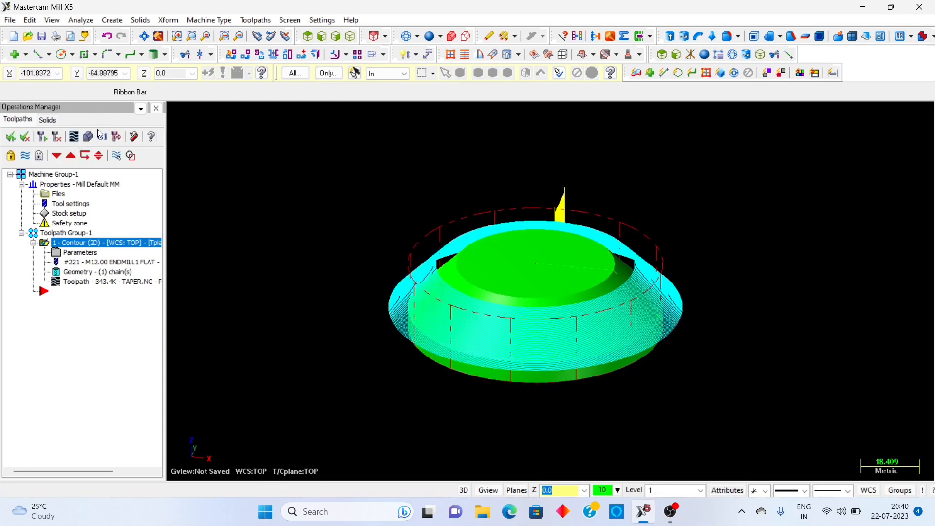
Change the verification stock shape to a cylinder along the Z axis in the Verify options
click(90, 138)
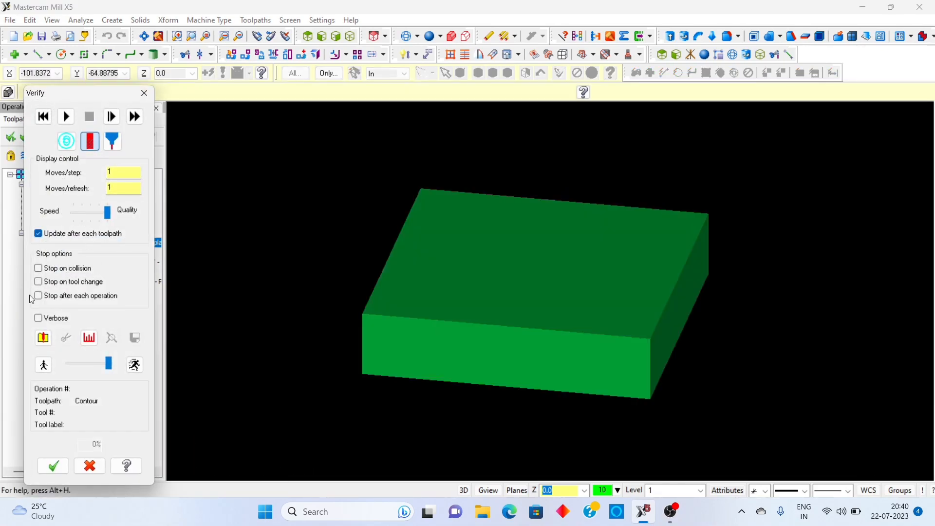
click(43, 339)
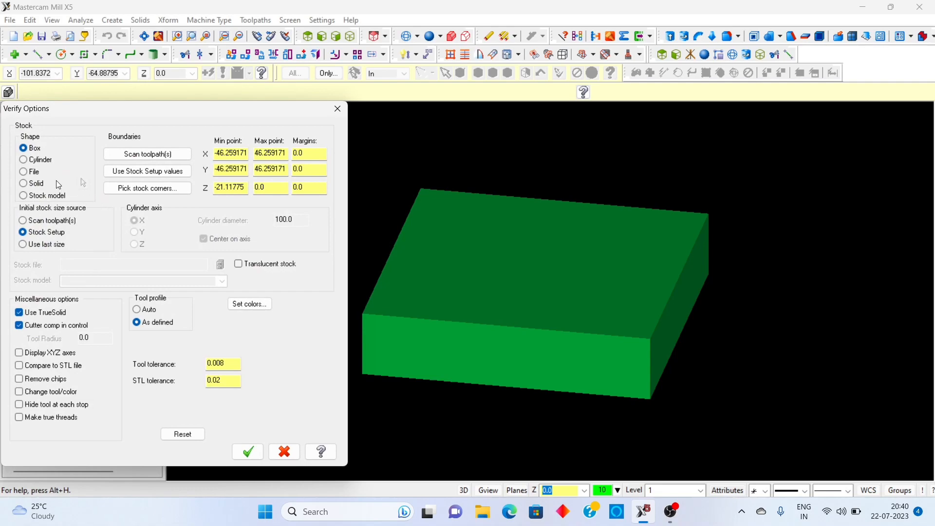
click(40, 160)
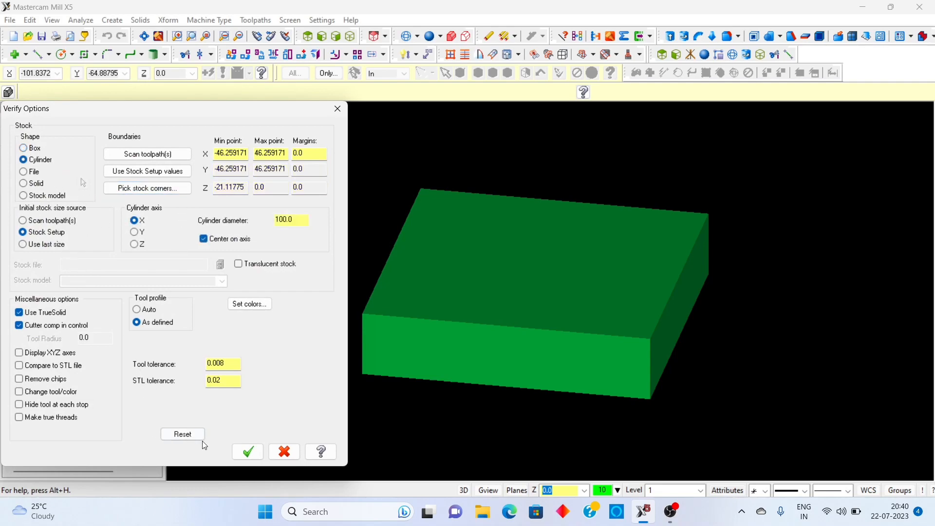
click(241, 451)
scroll(342, 349, down, 1)
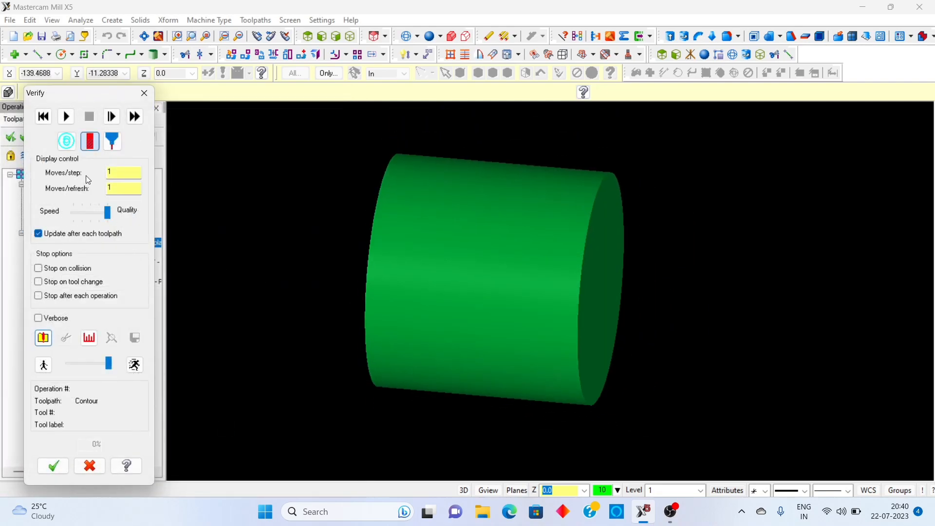
click(49, 363)
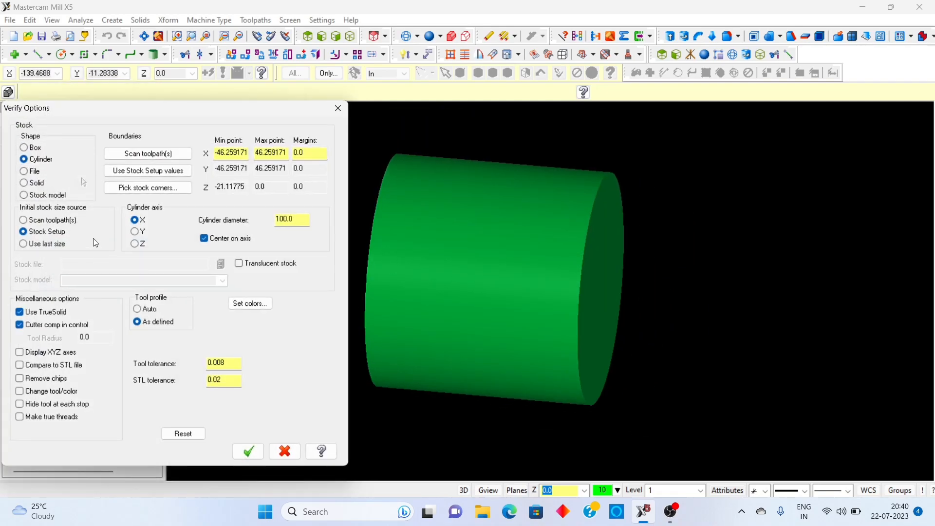
click(238, 449)
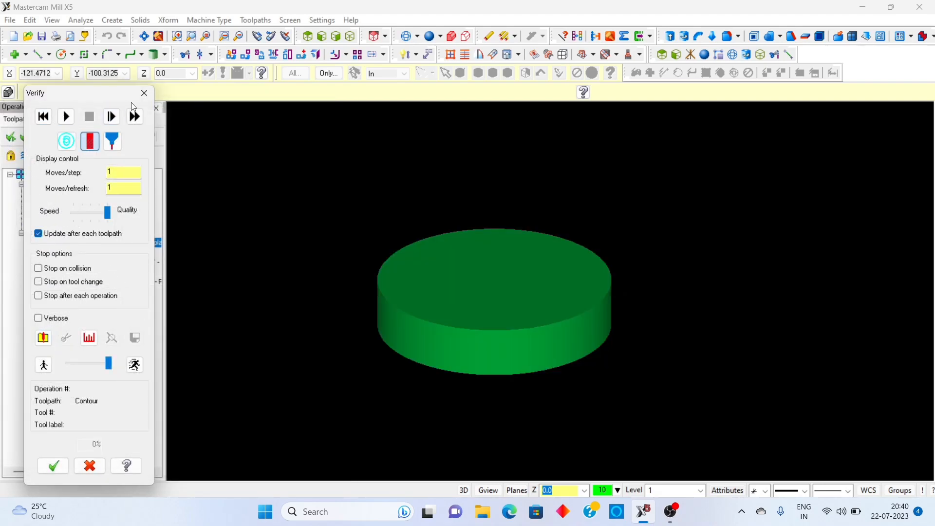
click(144, 92)
Run the verification of the contour toolpath on the cylindrical stock and inspect the machined taper up close
click(83, 136)
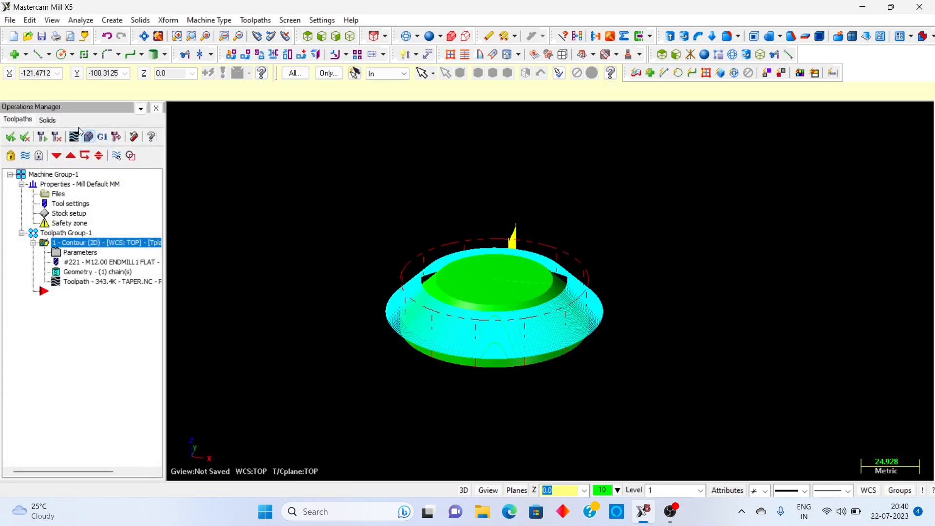
click(89, 118)
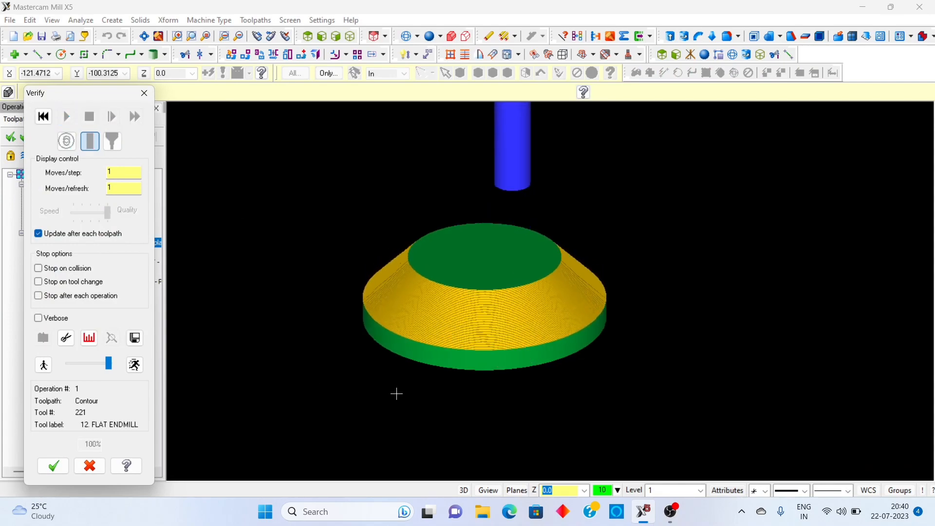
scroll(584, 312, up, 3)
middle_drag(827, 213, 691, 251)
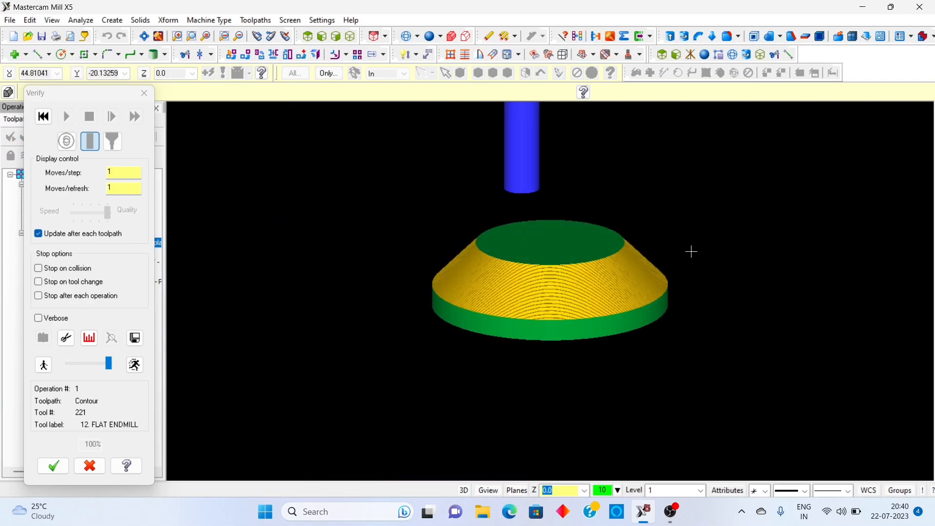
click(150, 96)
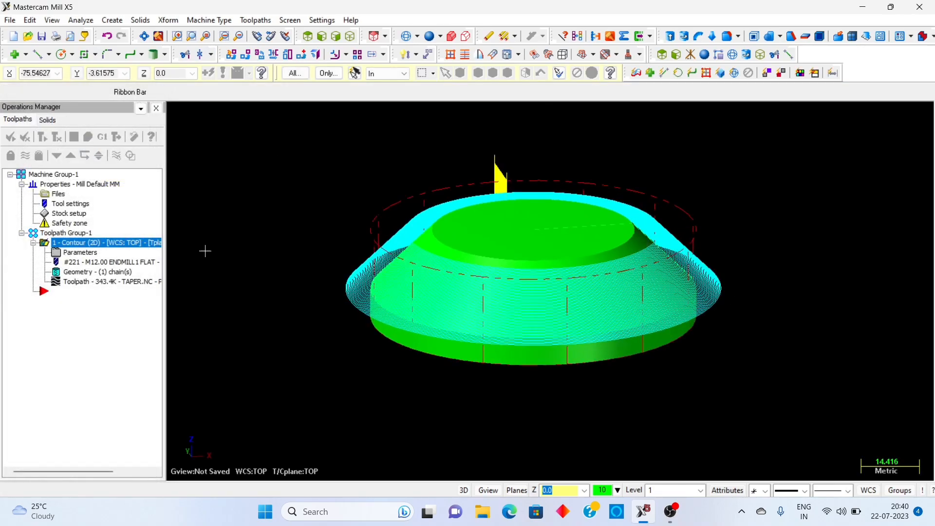
Filter the contour operation's tool library to bull endmills only, with the corner radius type included
click(82, 252)
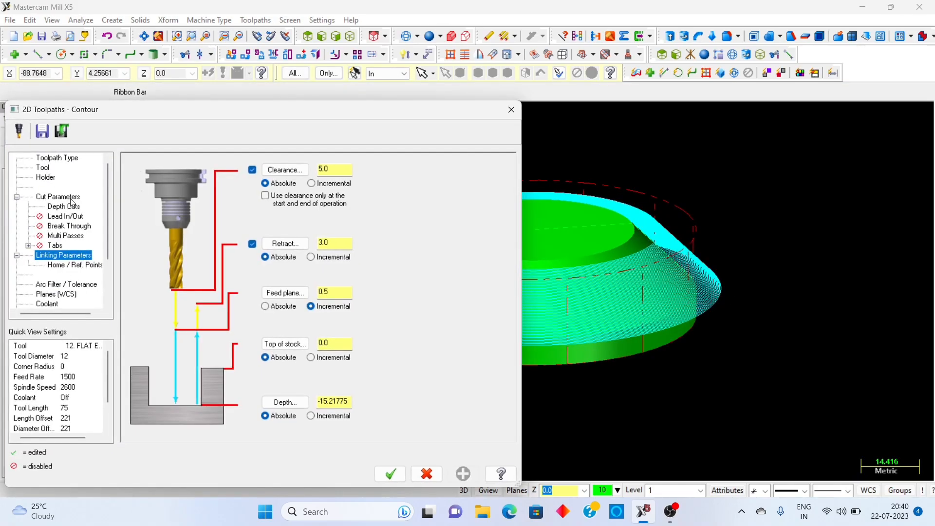
click(44, 168)
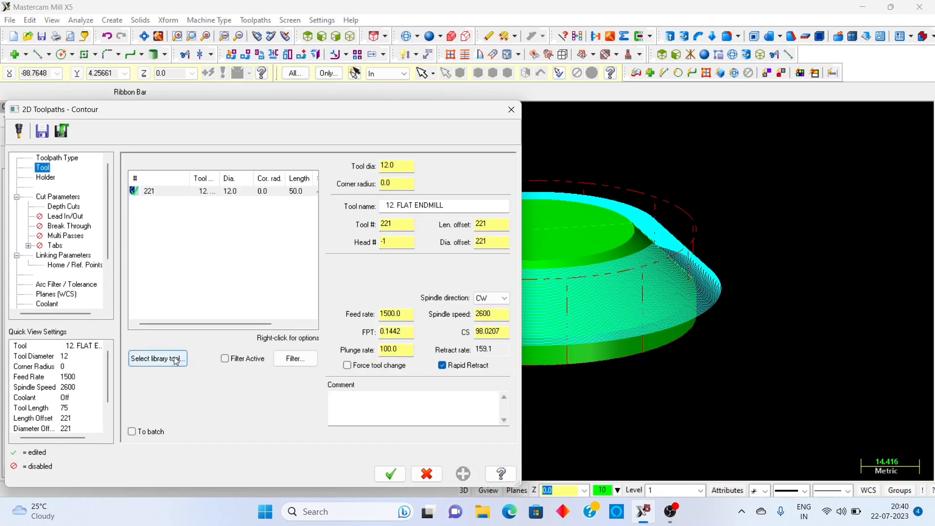
click(157, 359)
click(479, 136)
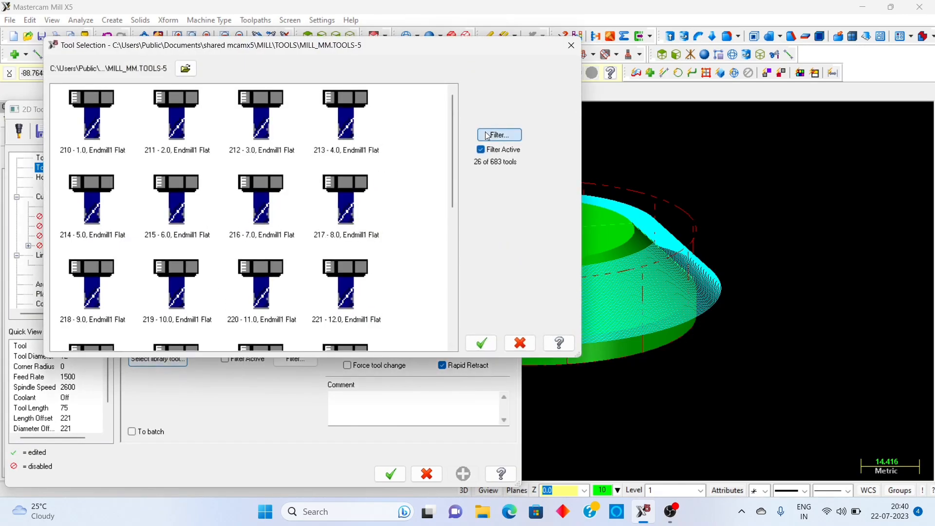
click(88, 151)
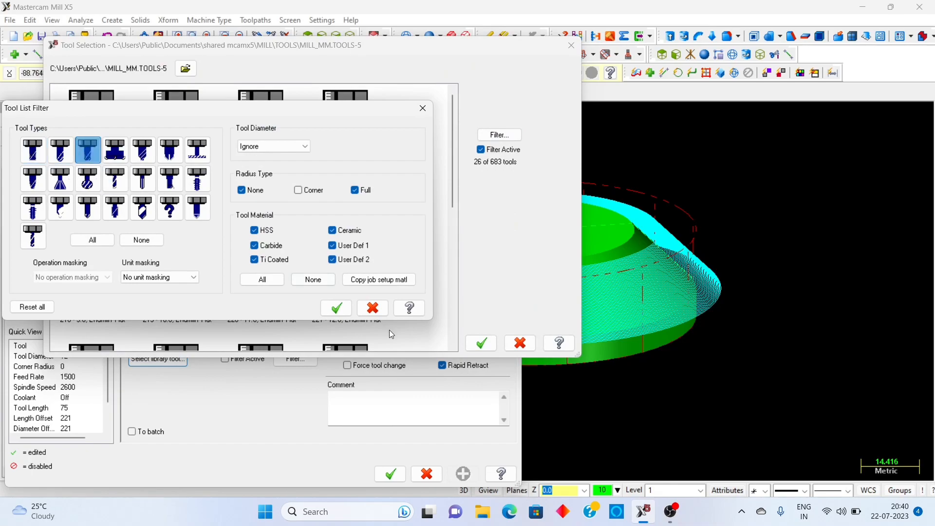
click(335, 308)
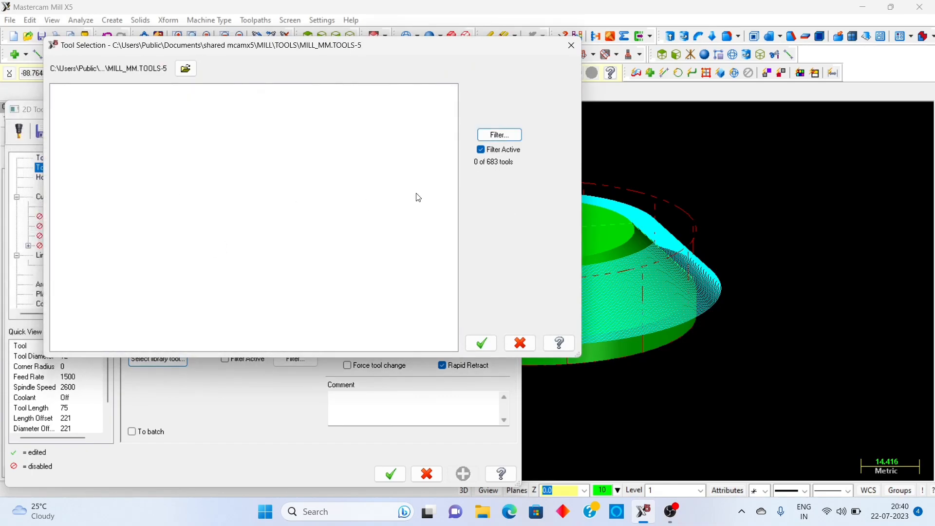
click(495, 135)
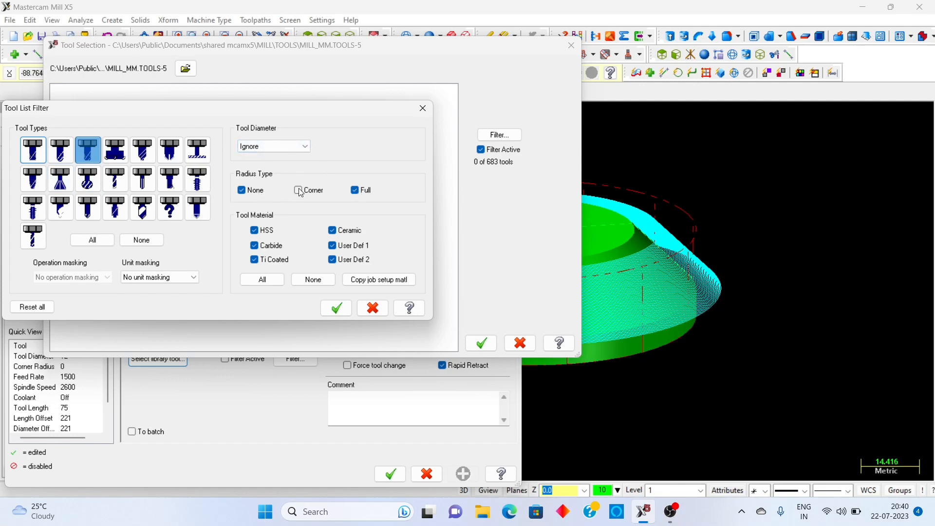
click(330, 310)
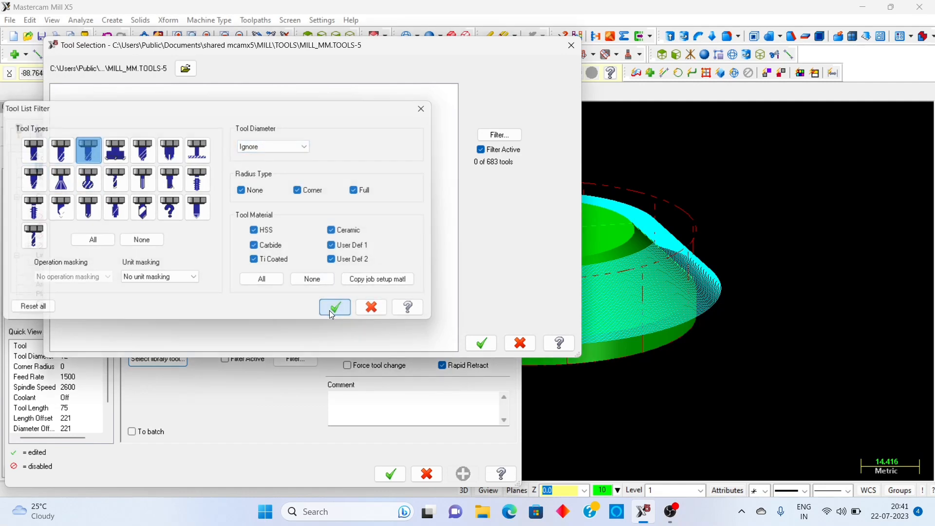
Replace the contour operation's tool with library tool 134, the 10 mm bull endmill with 1 mm corner radius
scroll(353, 283, down, 3)
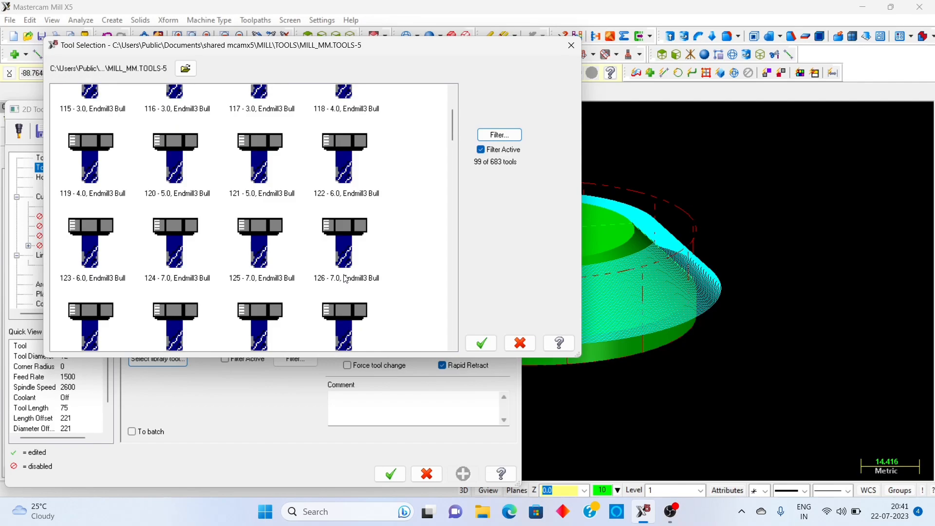
scroll(346, 279, down, 3)
click(354, 294)
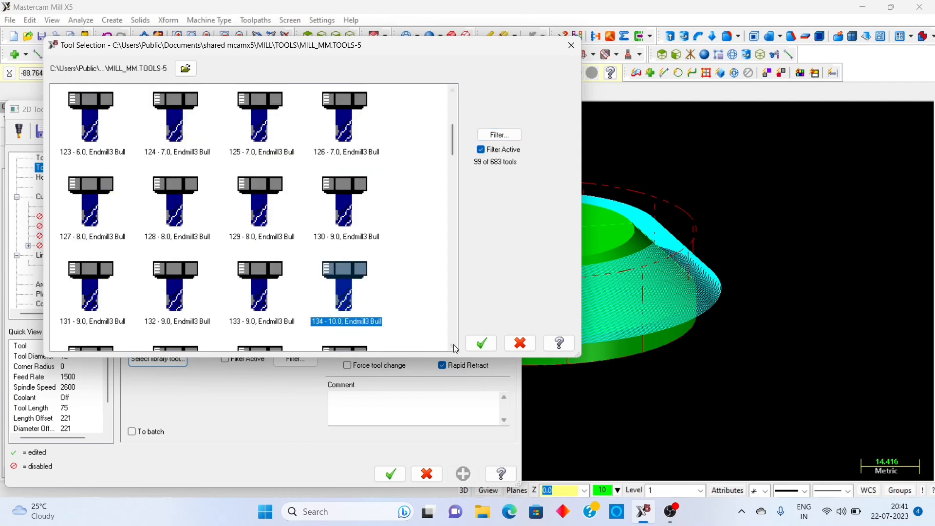
click(481, 344)
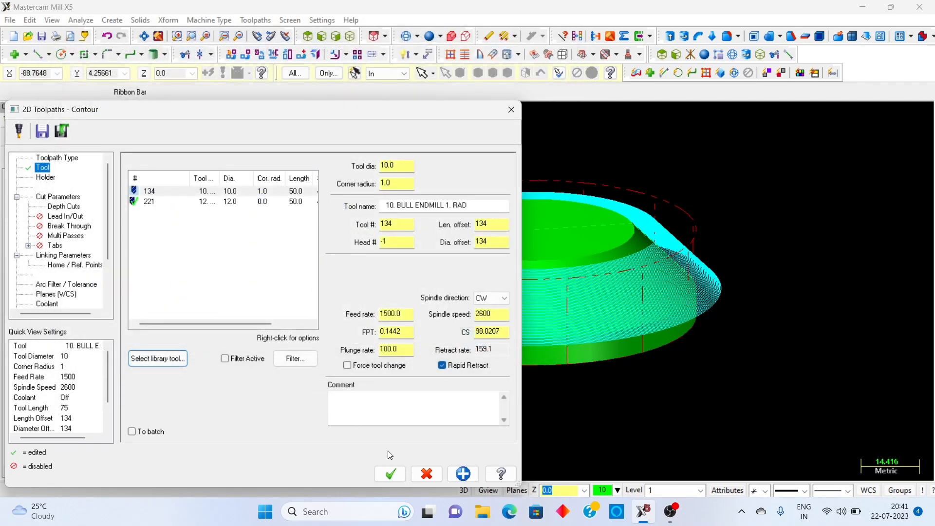
click(390, 474)
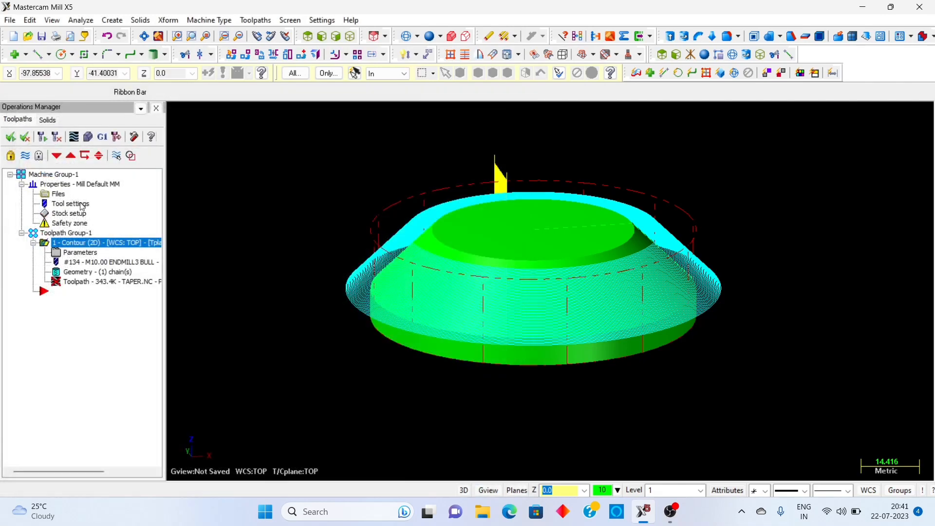
Regenerate the contour toolpath, verify it with the bull endmill and inspect the tapered surface finish
click(57, 139)
click(83, 139)
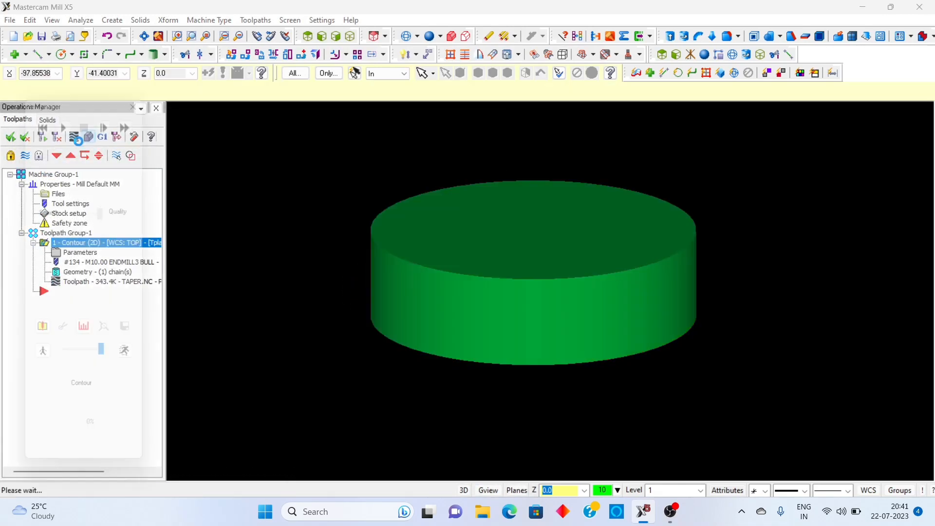
click(71, 117)
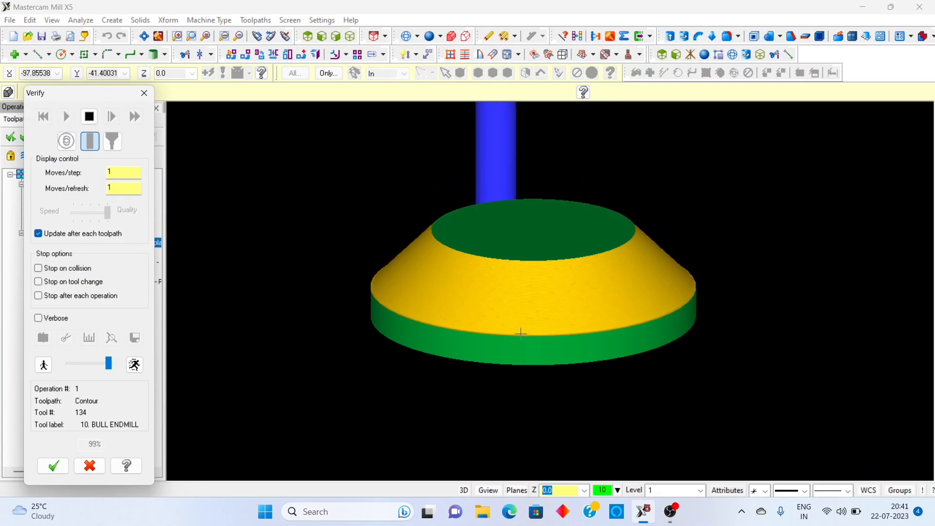
scroll(528, 295, up, 3)
scroll(745, 245, down, 4)
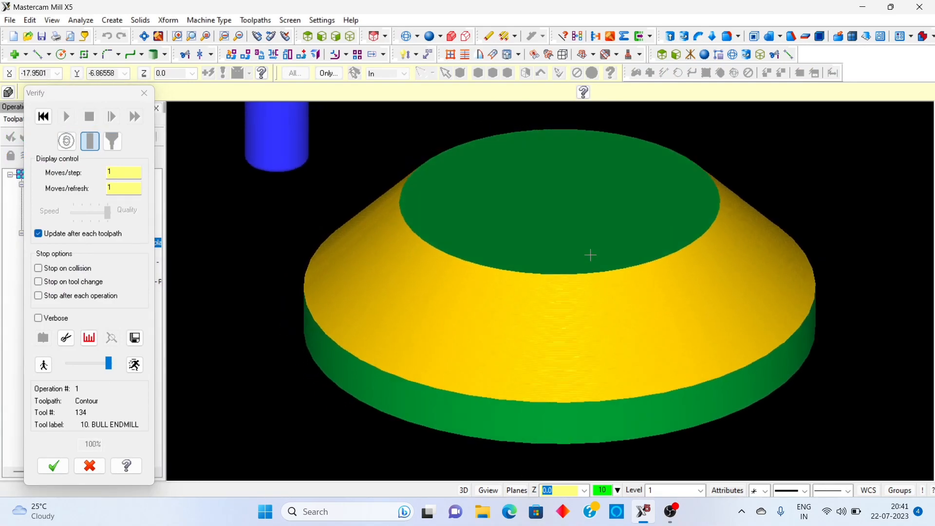
scroll(429, 263, down, 3)
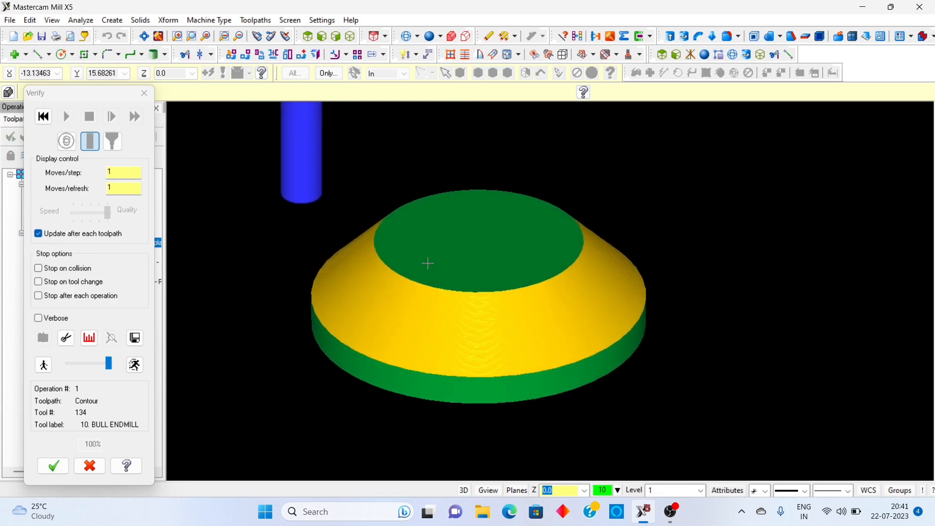